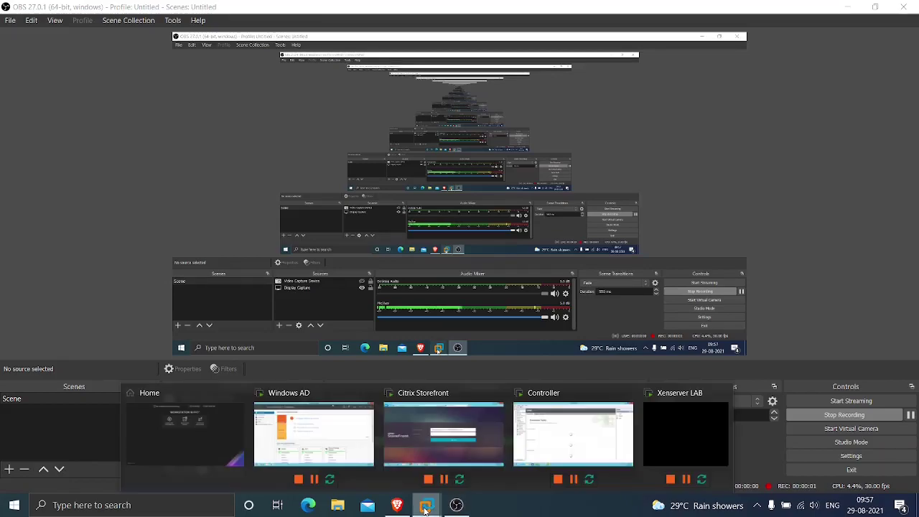
# Switch to the Citrix Storefront virtual machine and search Google in Chrome for "citrix workspace for windows 10".
pyautogui.click(447, 421)
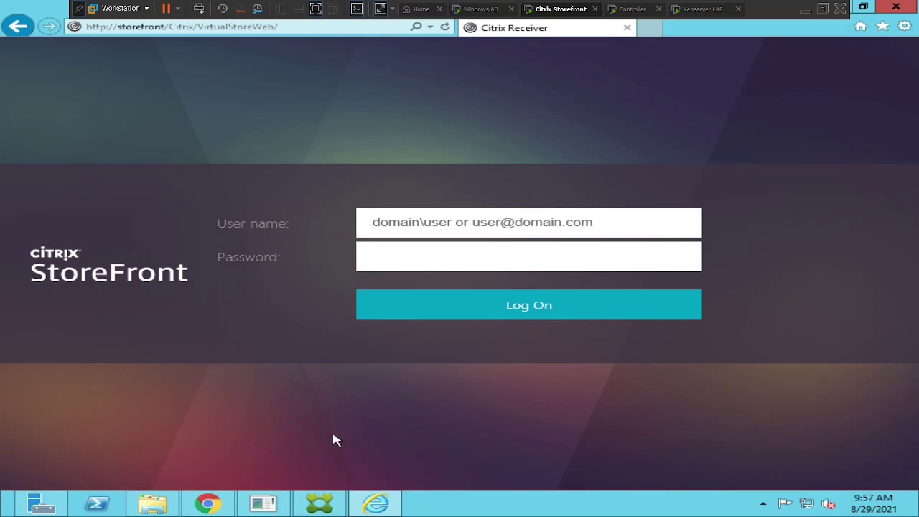
pyautogui.click(207, 507)
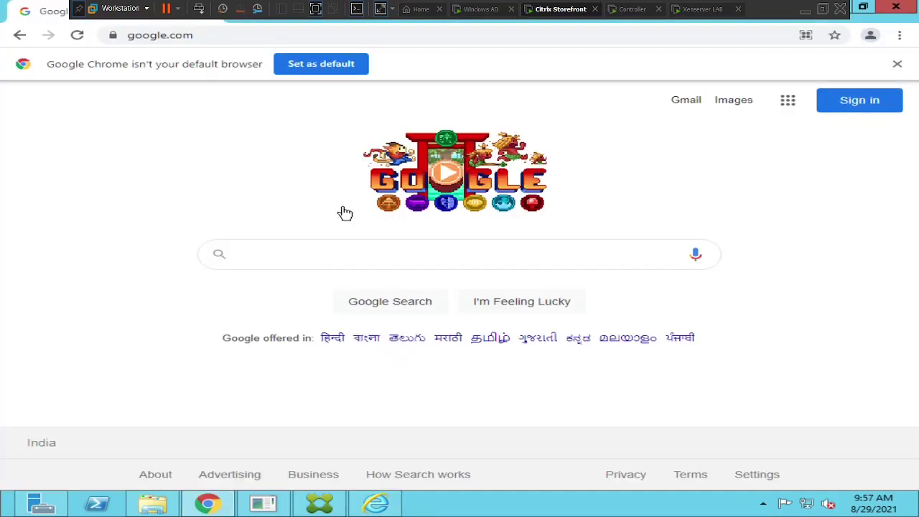
pyautogui.click(335, 259)
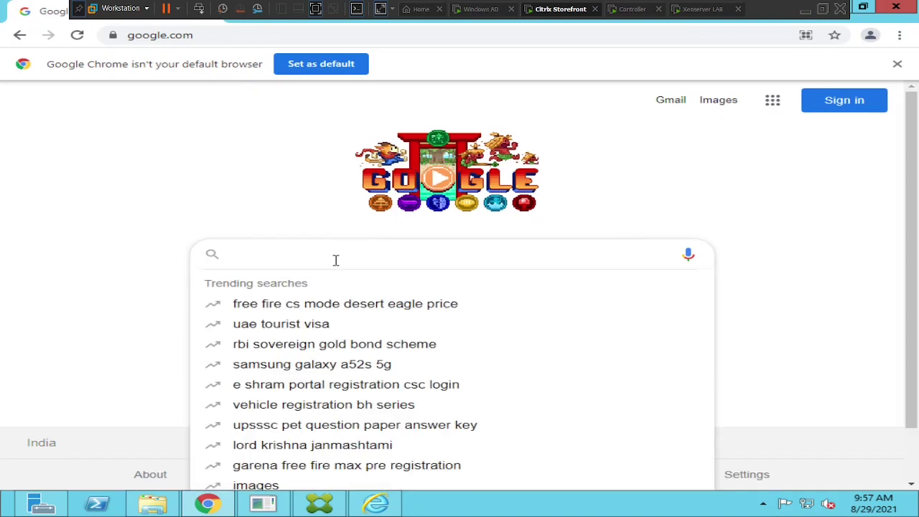
pyautogui.write('citrix work')
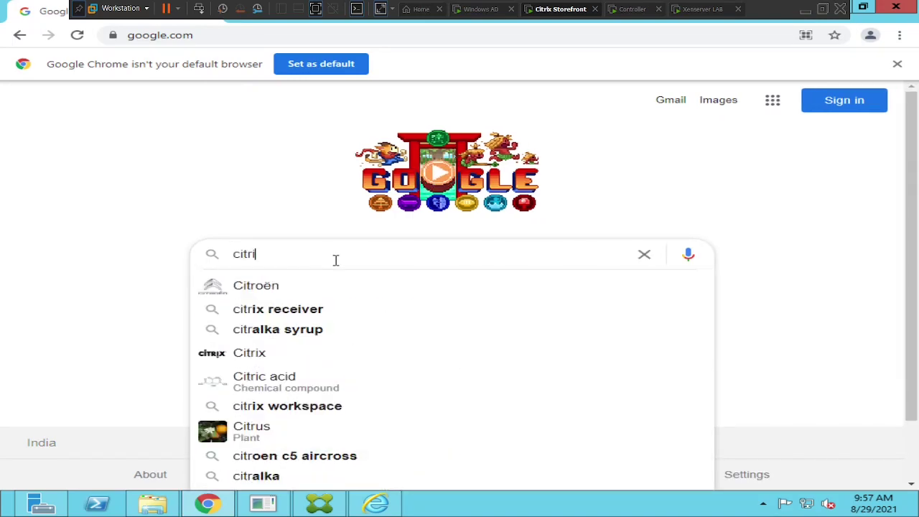
pyautogui.press('Down')
pyautogui.press('Down')
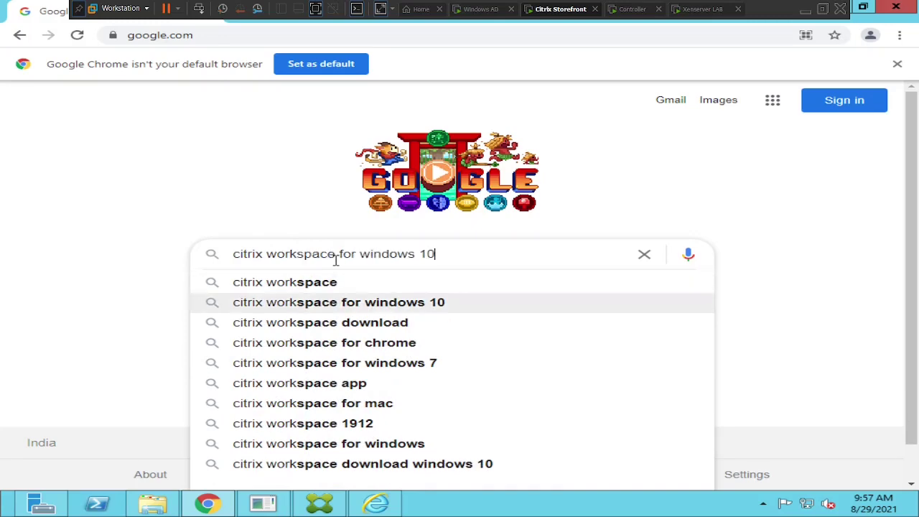
pyautogui.press('Return')
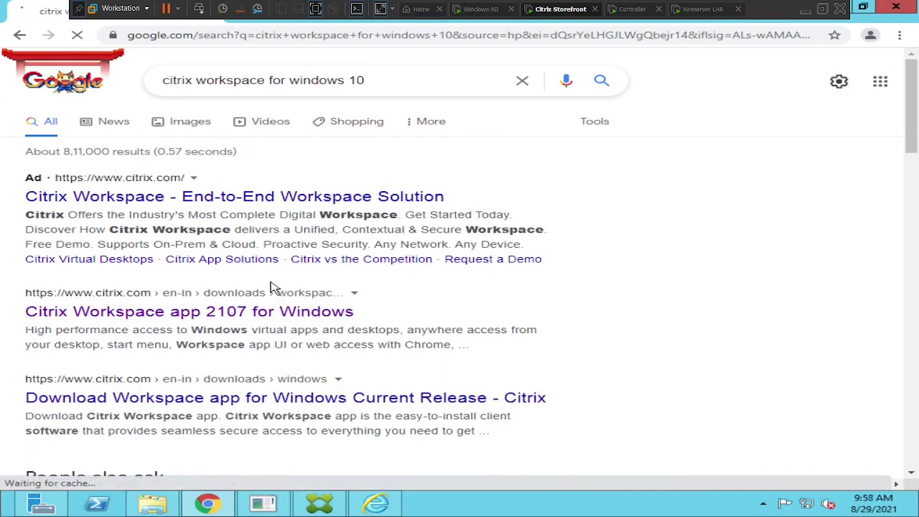
# Open the "Citrix Workspace app 2107 for Windows" search result in a new tab and bring that page into view.
pyautogui.rightClick(235, 318)
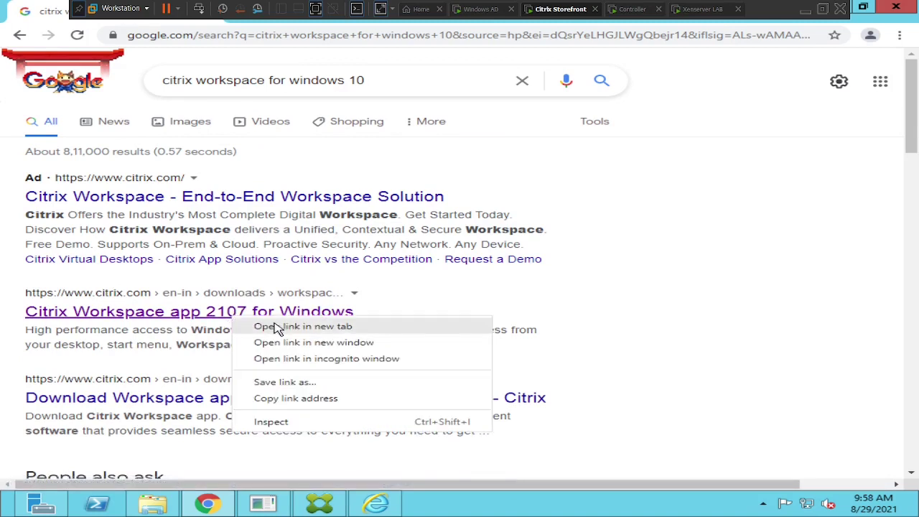
pyautogui.click(277, 328)
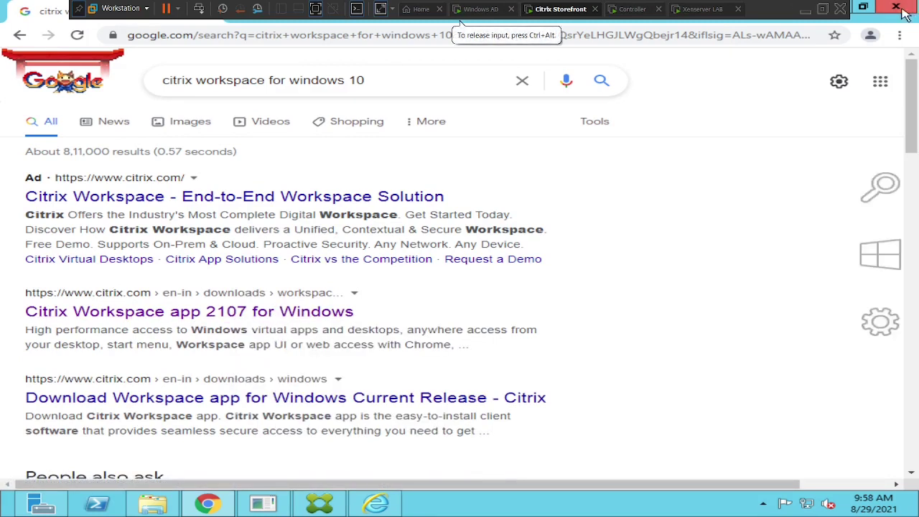
pyautogui.click(863, 10)
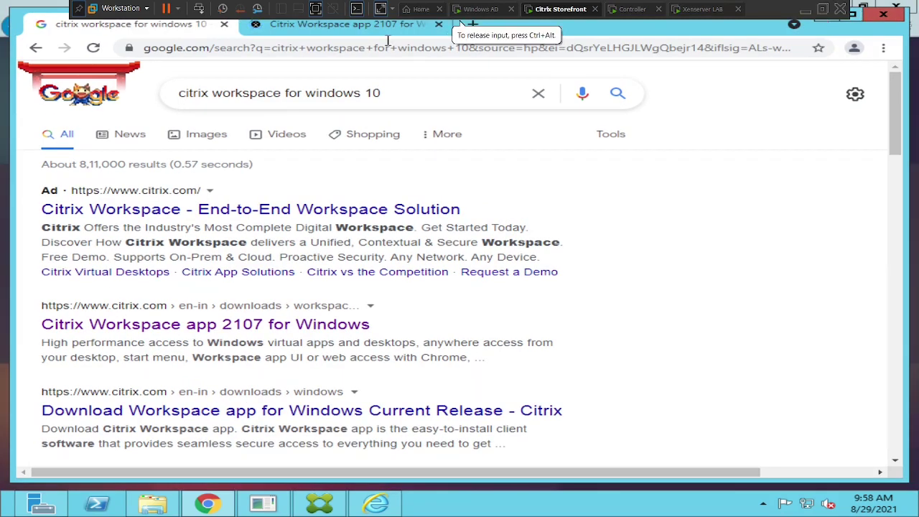
pyautogui.click(318, 29)
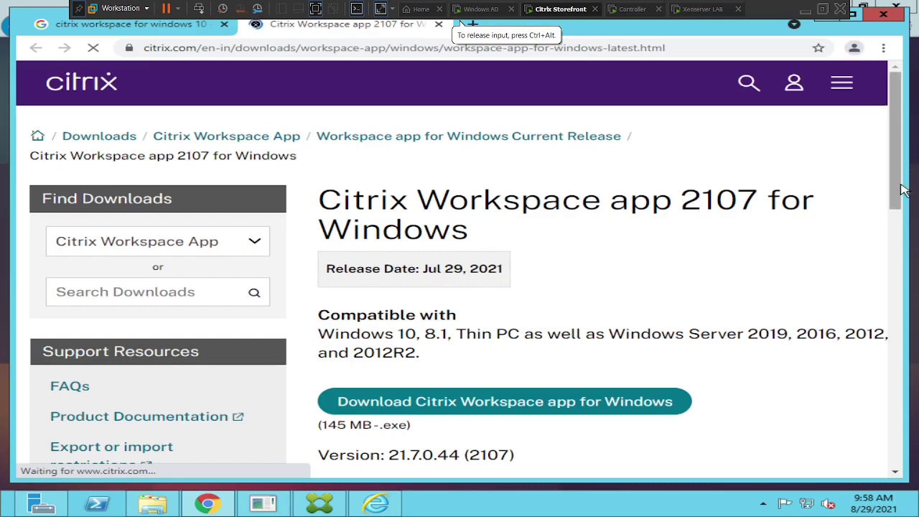
# Download the Citrix Workspace app 2107 for Windows installer and highlight the version number in the page heading.
pyautogui.click(520, 411)
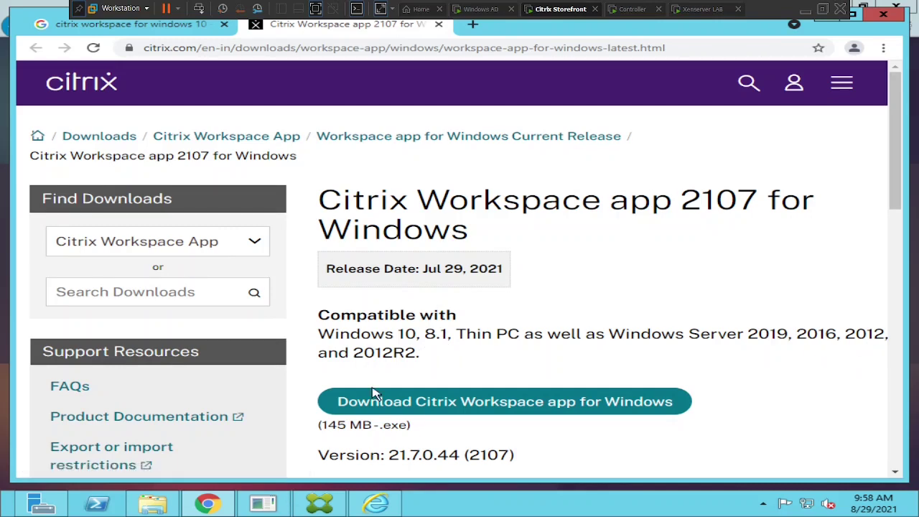
pyautogui.click(855, 24)
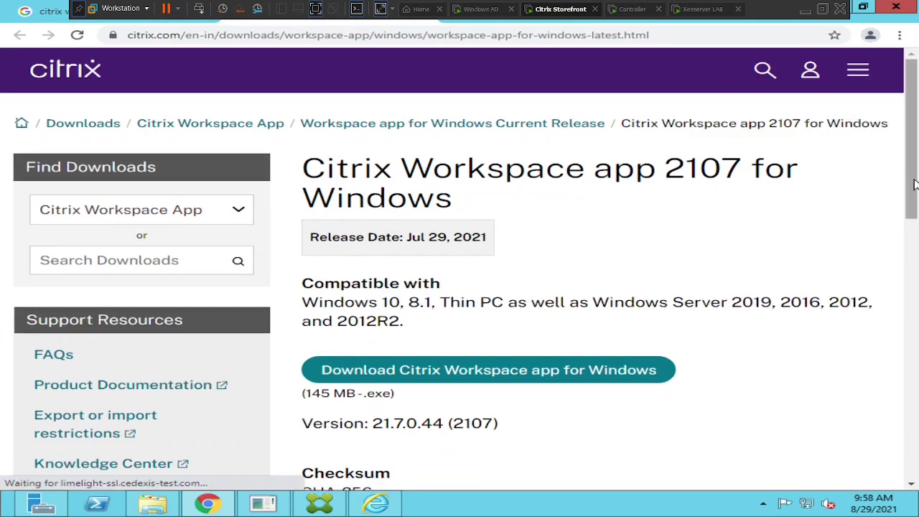
pyautogui.moveTo(915, 193); pyautogui.dragTo(896, 117)
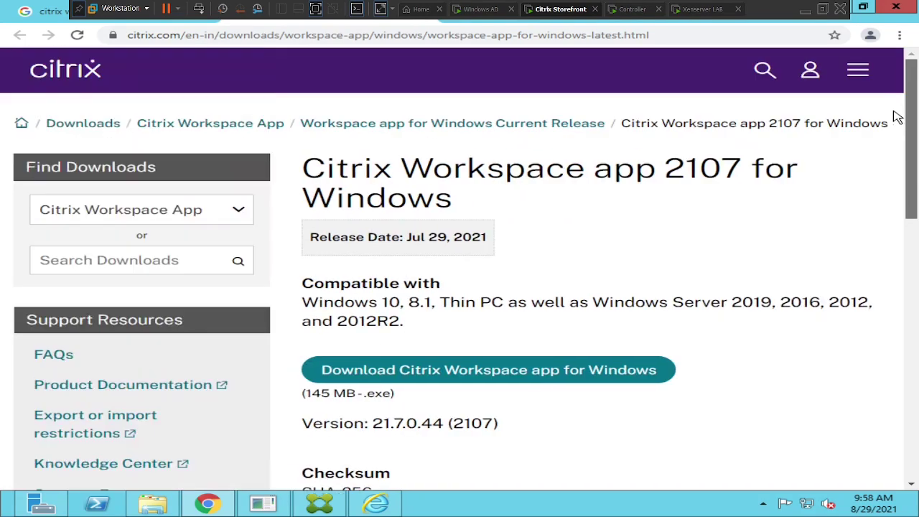
pyautogui.click(434, 379)
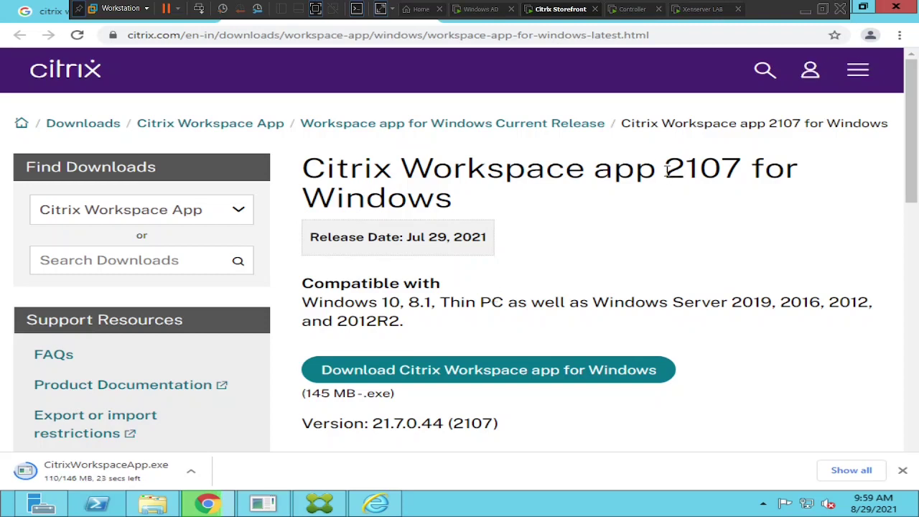
pyautogui.moveTo(666, 170); pyautogui.dragTo(742, 169)
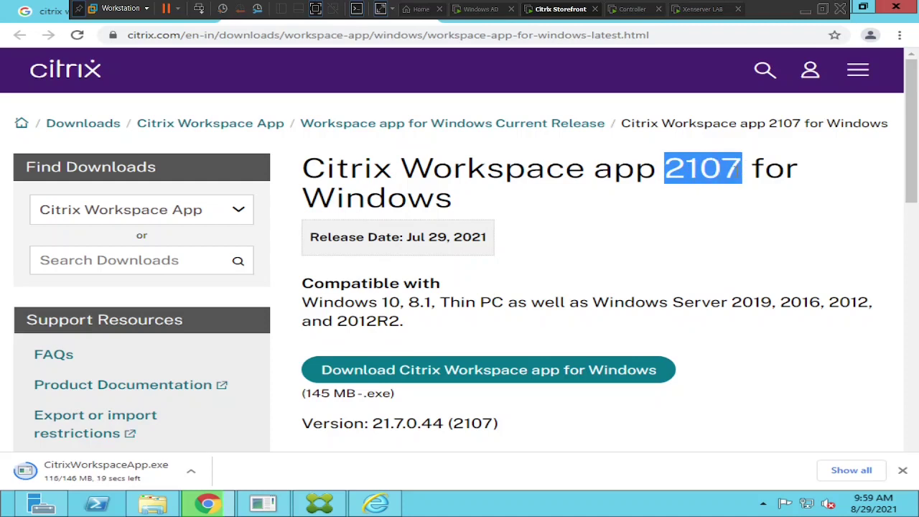
pyautogui.click(716, 200)
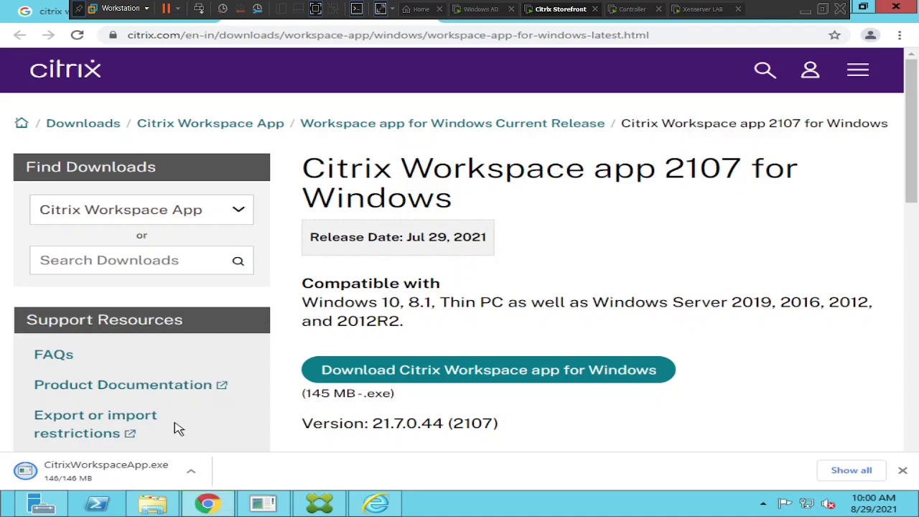
# Run CitrixWorkspaceApp.exe, accept the license agreement, and try to install it, agreeing to clean up existing versions and reinstall.
pyautogui.click(158, 473)
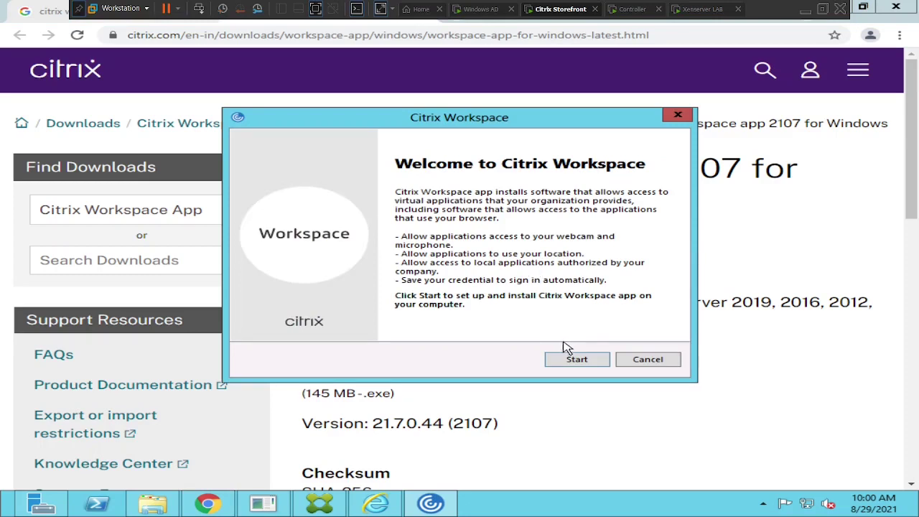
pyautogui.click(570, 362)
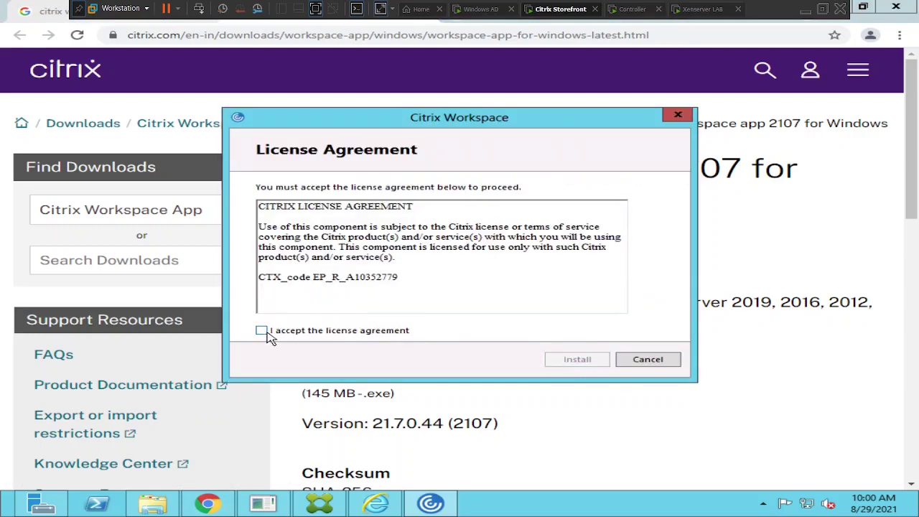
pyautogui.click(269, 333)
pyautogui.click(579, 361)
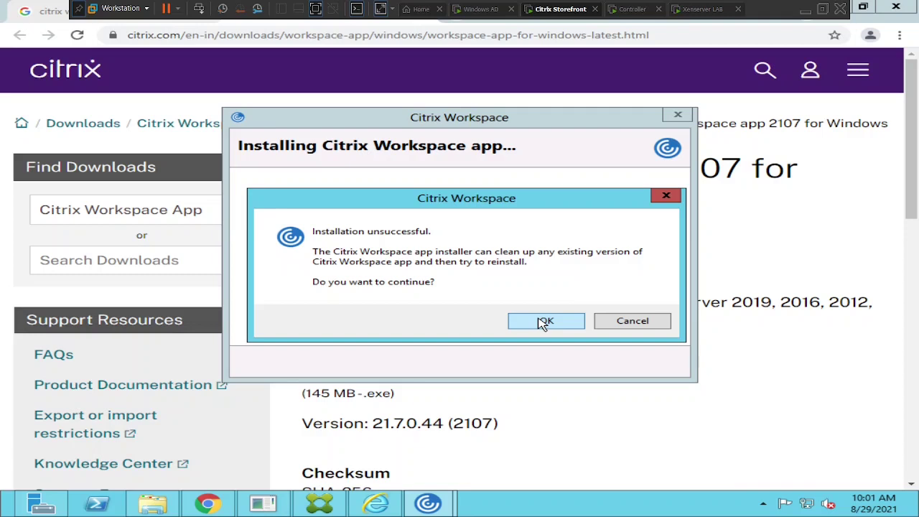
pyautogui.click(542, 323)
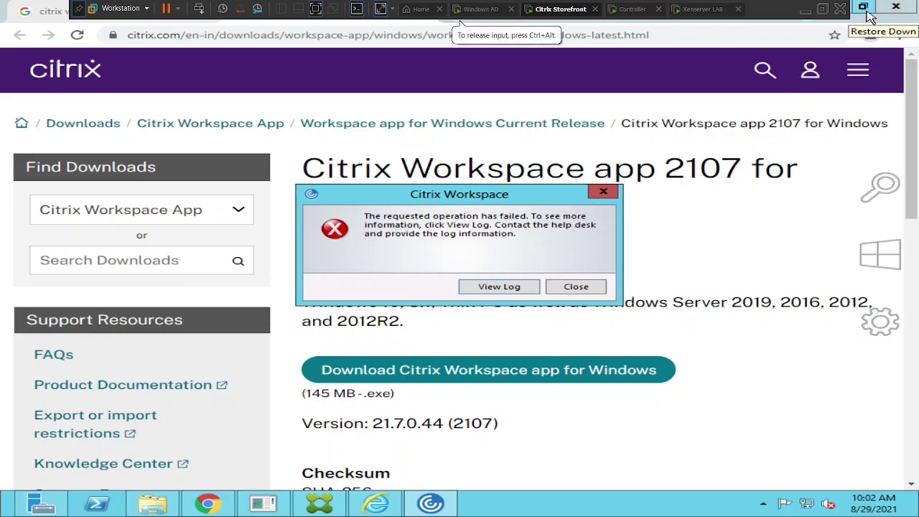
# Open the Citrix Workspace installation log from the failure dialog and examine its entries for the cause.
pyautogui.click(870, 16)
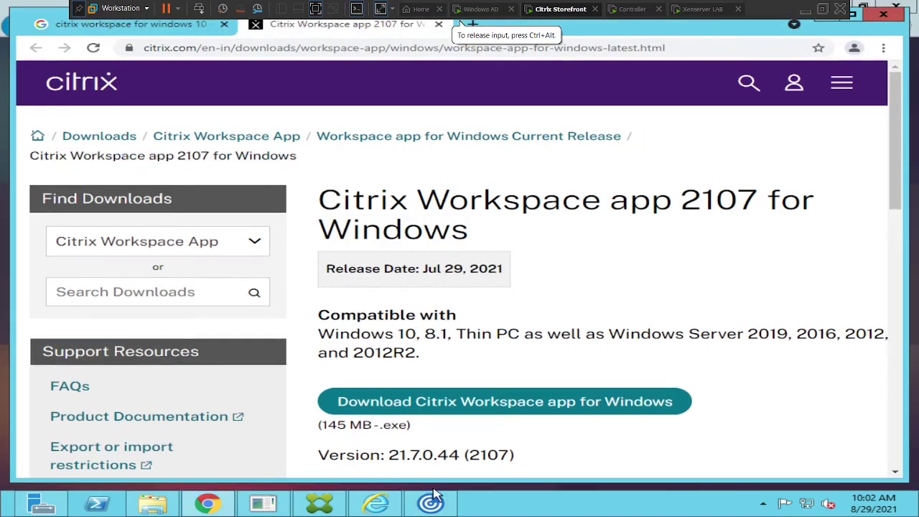
pyautogui.click(824, 25)
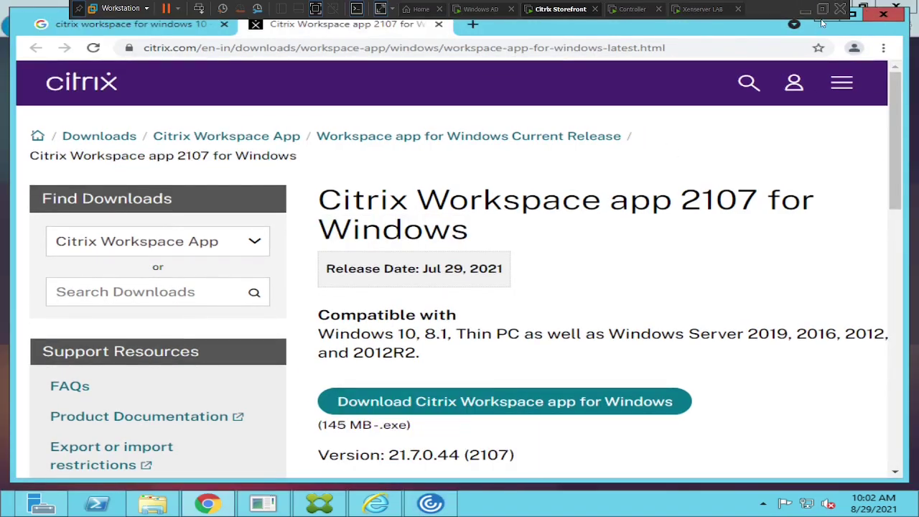
pyautogui.click(824, 24)
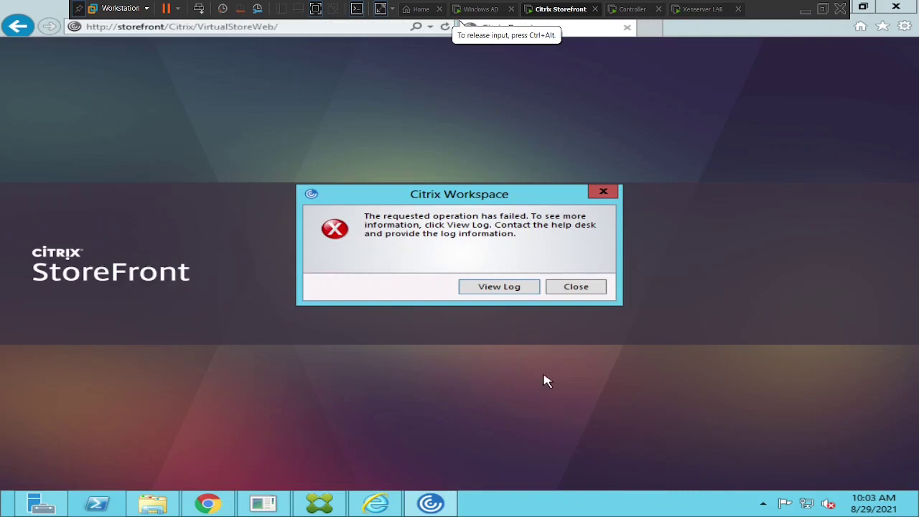
pyautogui.click(502, 287)
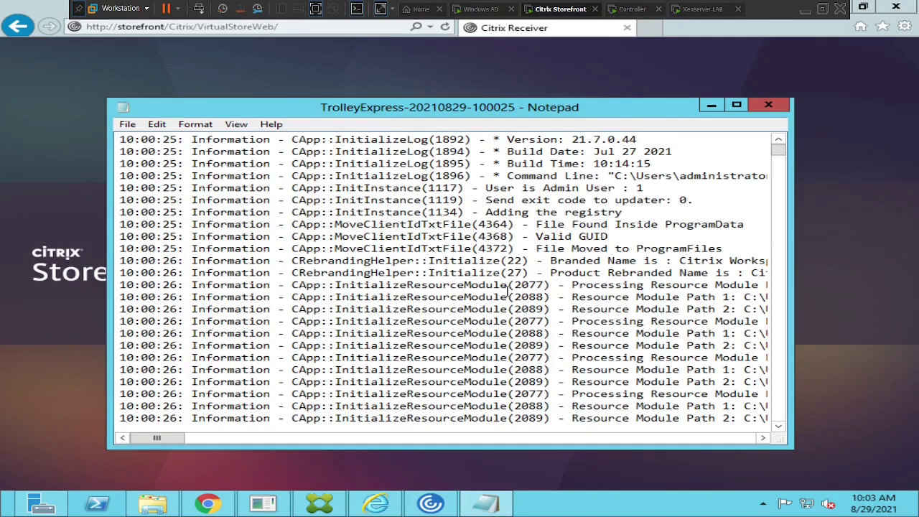
pyautogui.click(735, 104)
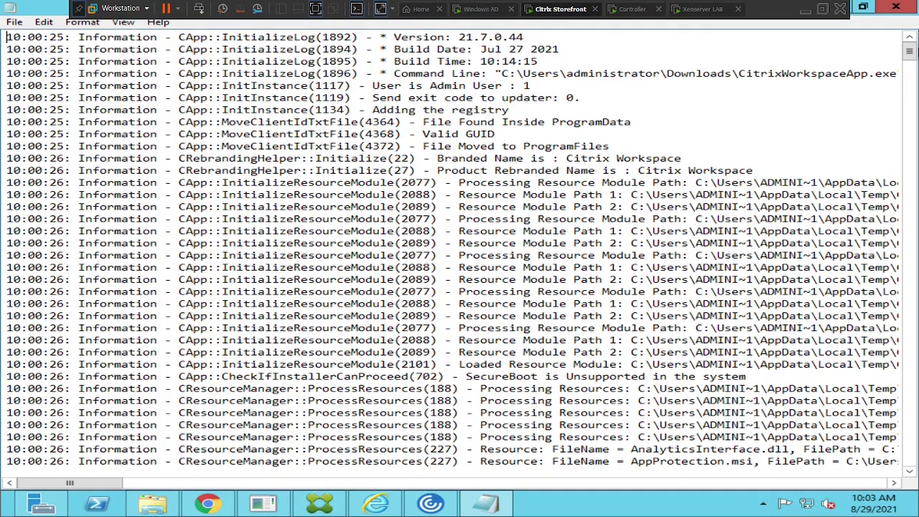
pyautogui.scroll(-14, 460, 252)
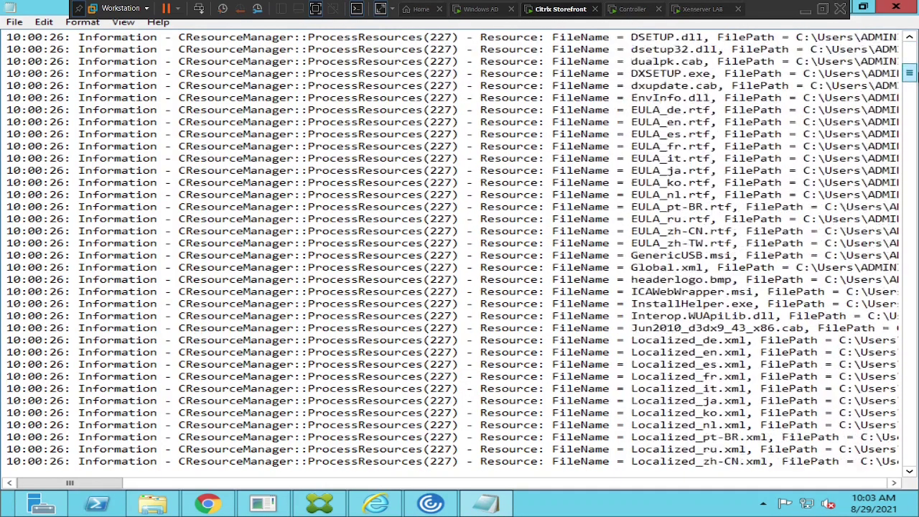
pyautogui.scroll(-20, 460, 251)
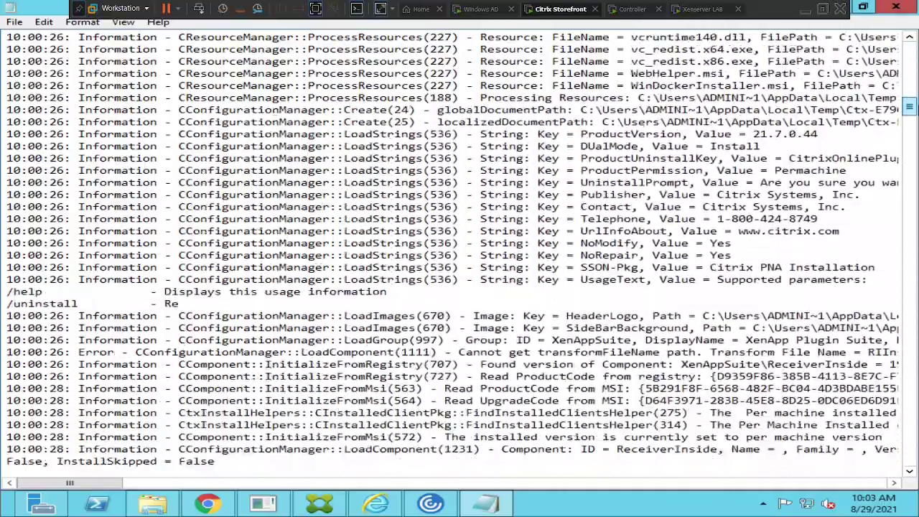
pyautogui.scroll(-20, 459, 251)
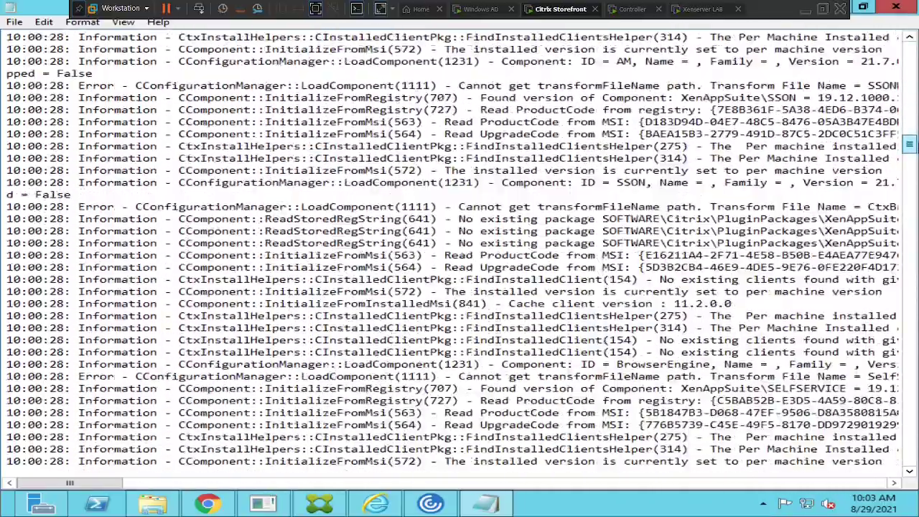
pyautogui.scroll(-10, 459, 251)
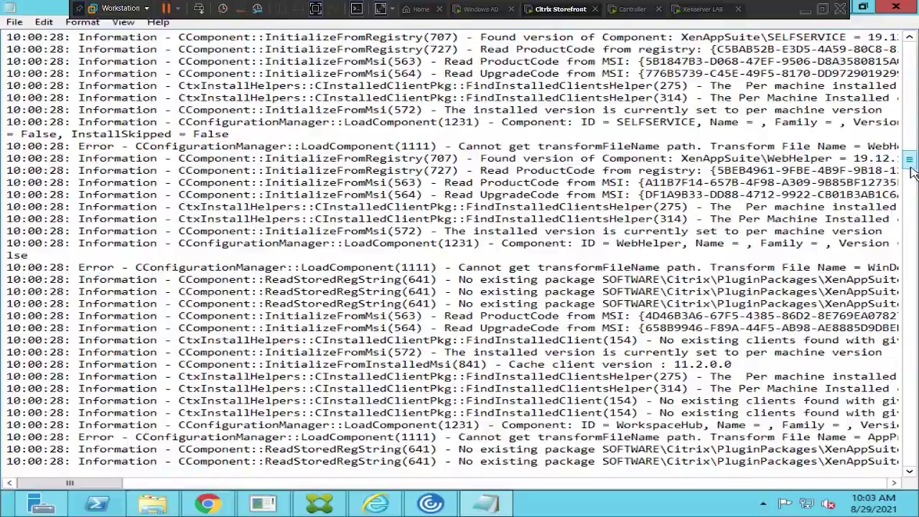
pyautogui.scroll(-20, 911, 173)
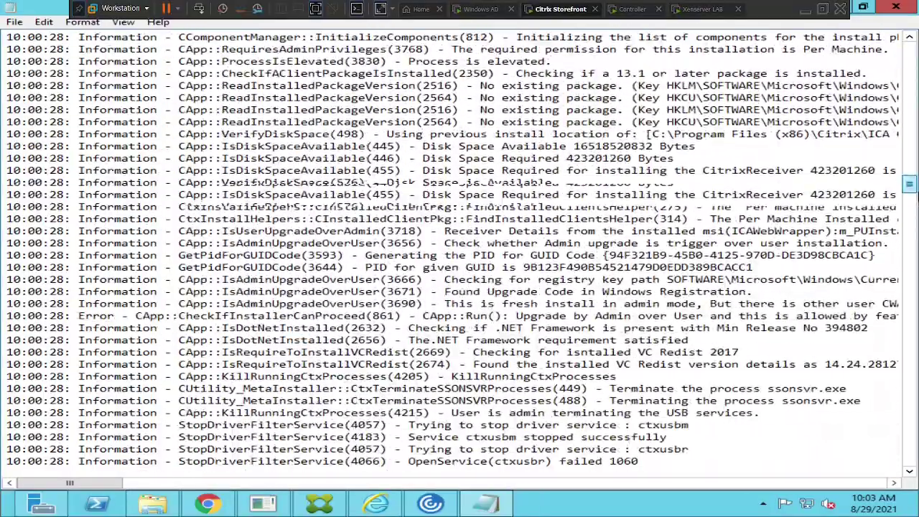
pyautogui.scroll(20, 910, 143)
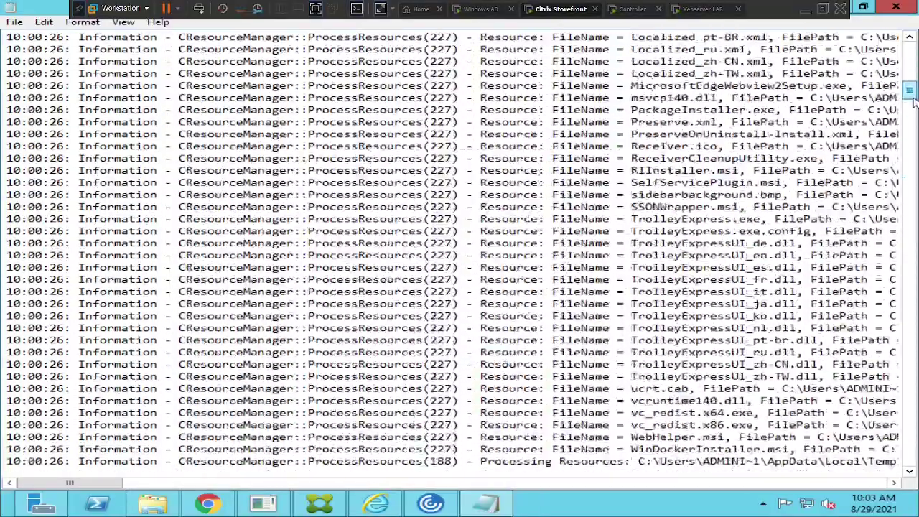
pyautogui.moveTo(913, 100); pyautogui.dragTo(913, 61)
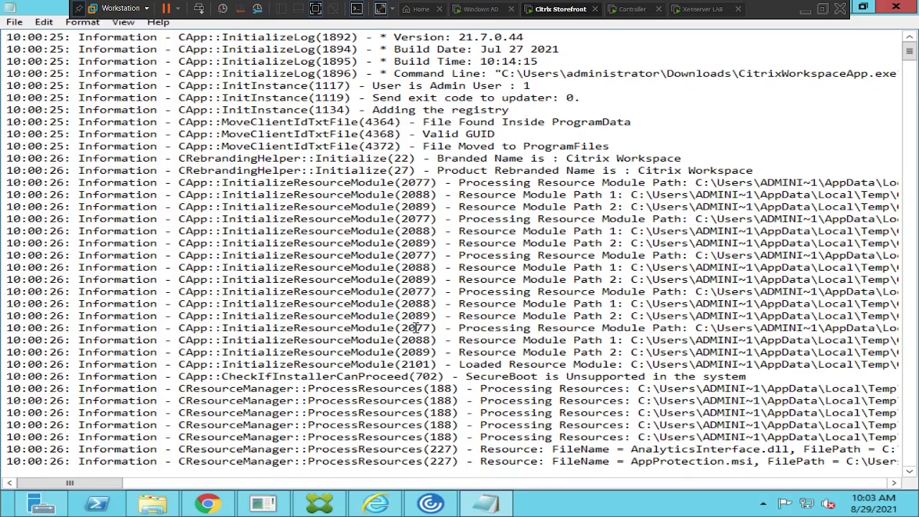
# Switch back to Chrome and open google.com in a new tab.
pyautogui.click(208, 504)
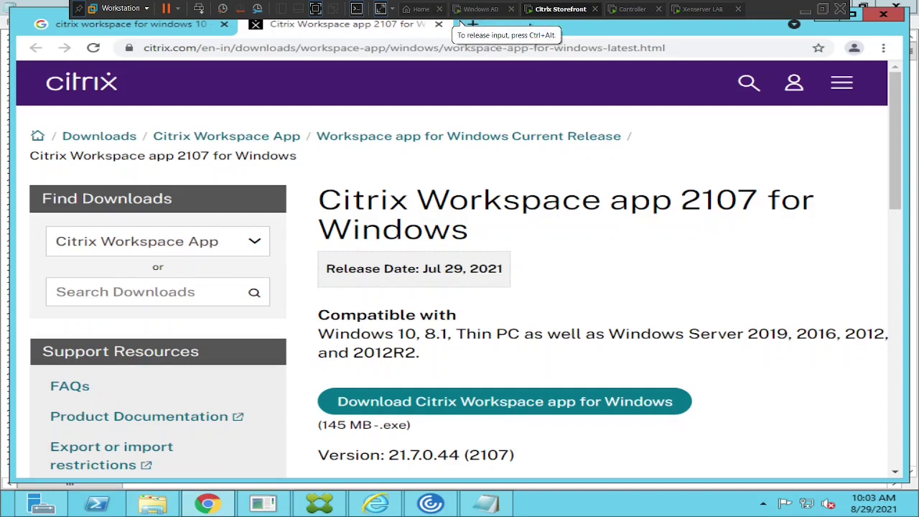
pyautogui.click(468, 24)
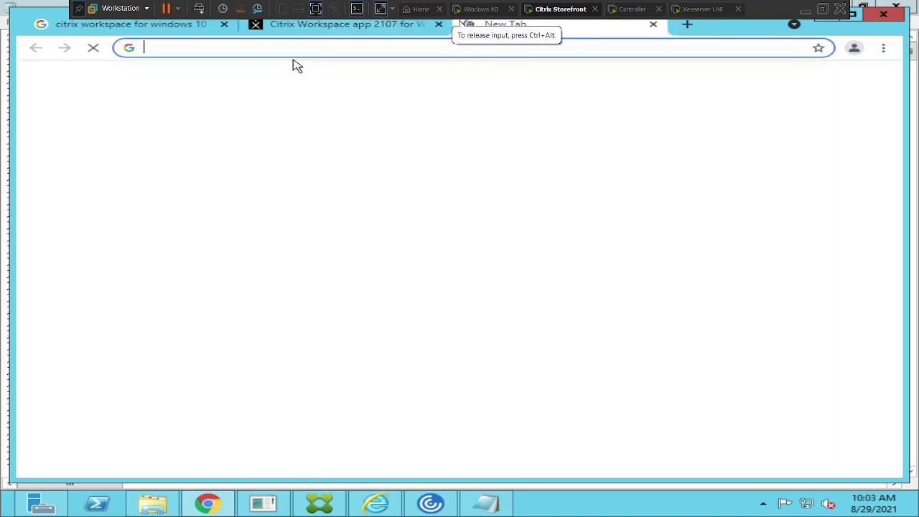
pyautogui.write('g')
pyautogui.press('Return')
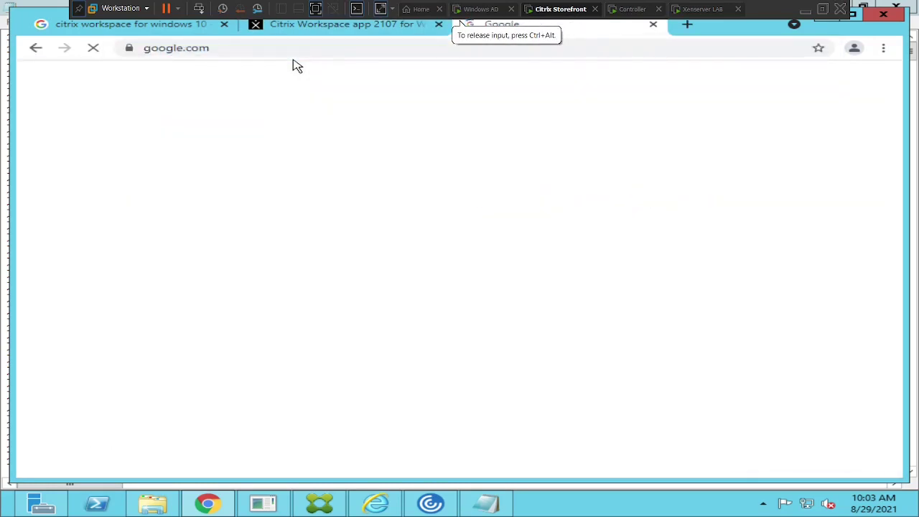
# Search Google for "citrix cleanup utility for windows" and open the Citrix support article Receiver Clean-Up Utility.
pyautogui.write('cit')
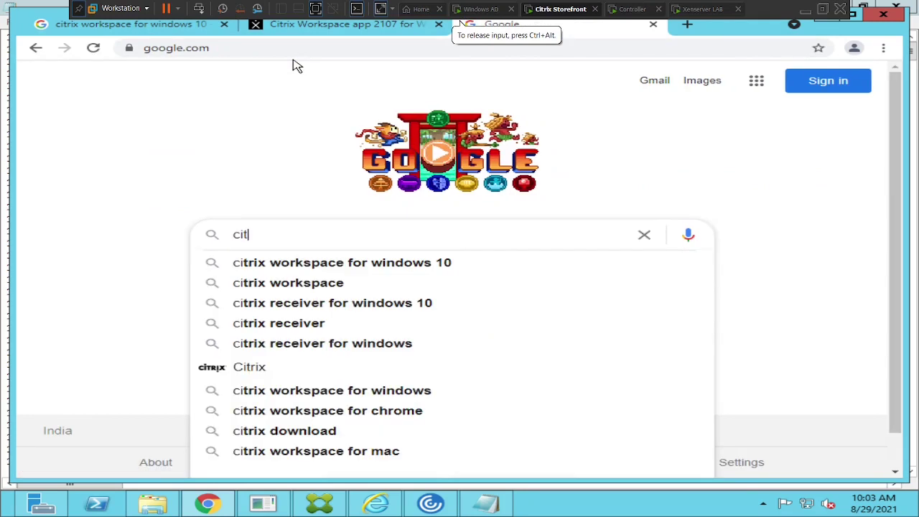
pyautogui.write('rix ')
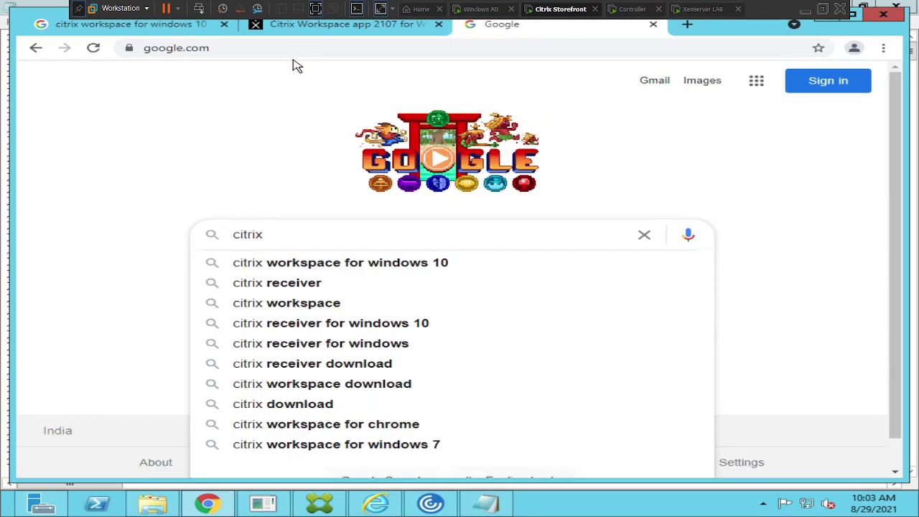
pyautogui.write('cleanup')
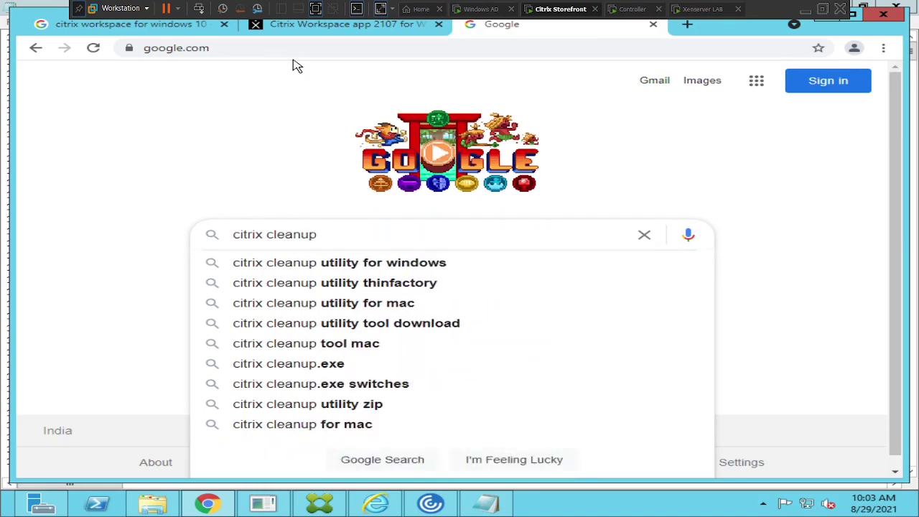
pyautogui.press('Down')
pyautogui.press('Return')
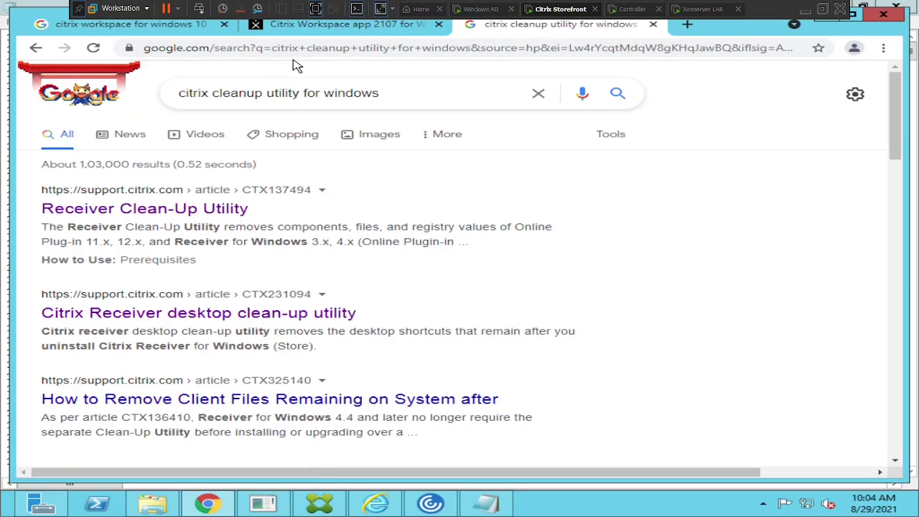
pyautogui.click(188, 215)
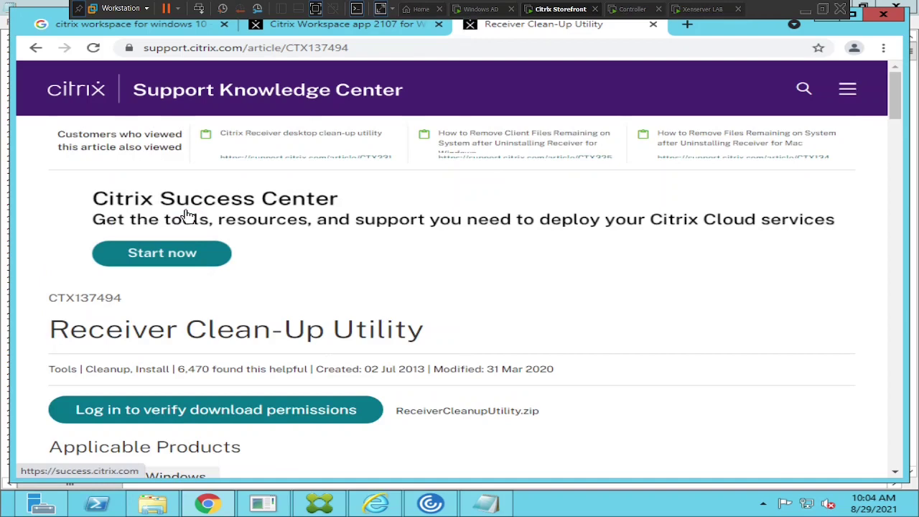
# Skim the Receiver Clean-Up Utility article and log in to verify download permissions for ReceiverCleanupUtility.zip.
pyautogui.moveTo(896, 88); pyautogui.dragTo(898, 115)
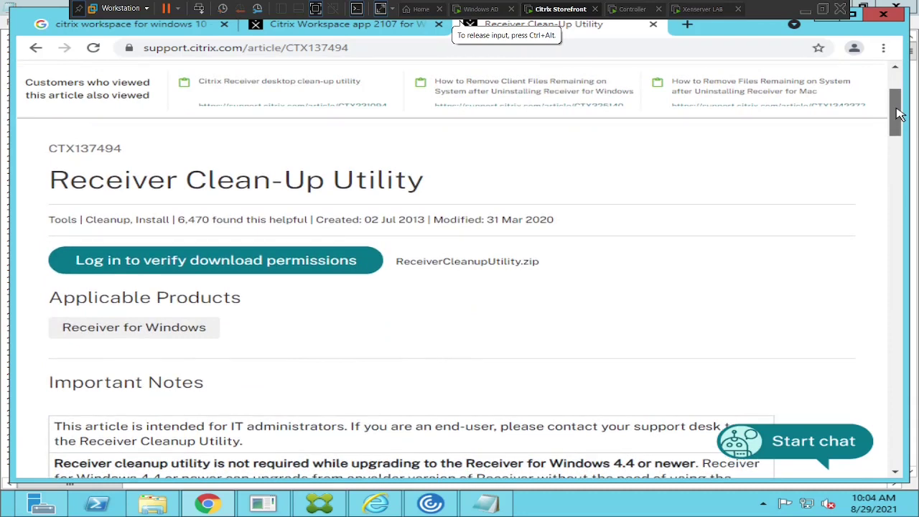
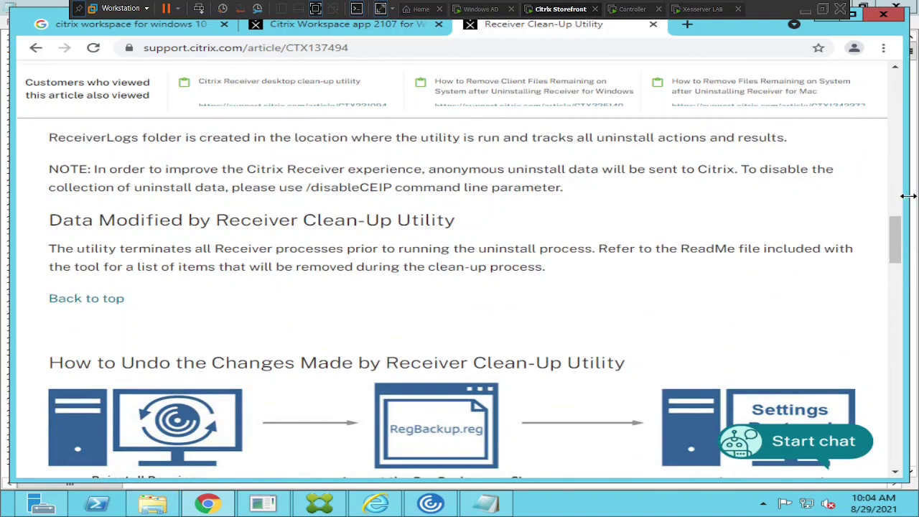
pyautogui.moveTo(894, 244); pyautogui.dragTo(894, 87)
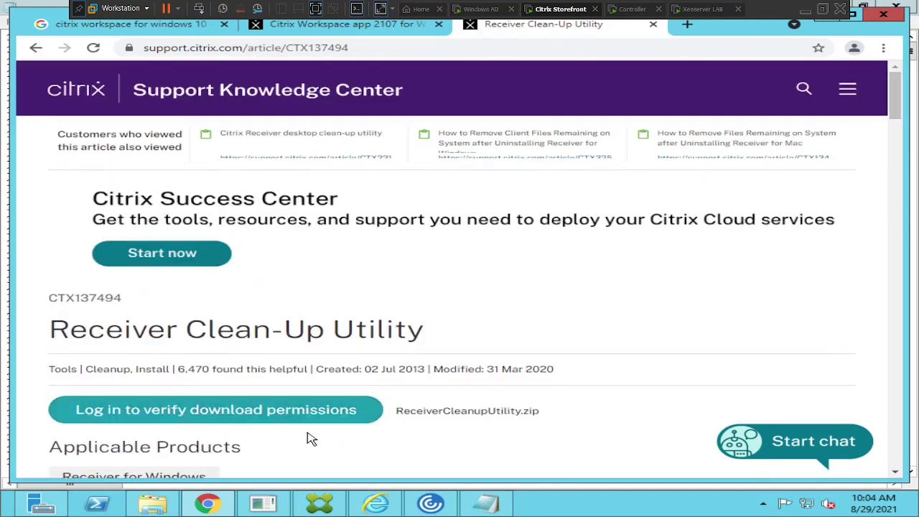
pyautogui.click(267, 417)
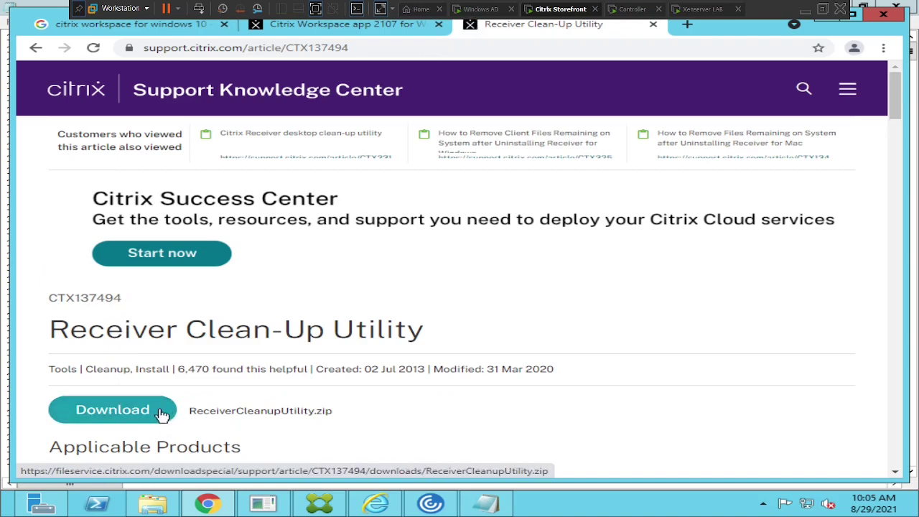
# Read the article's Description section, highlighting the scenario about errors during an upgrade from an earlier version.
pyautogui.moveTo(897, 111); pyautogui.dragTo(903, 131)
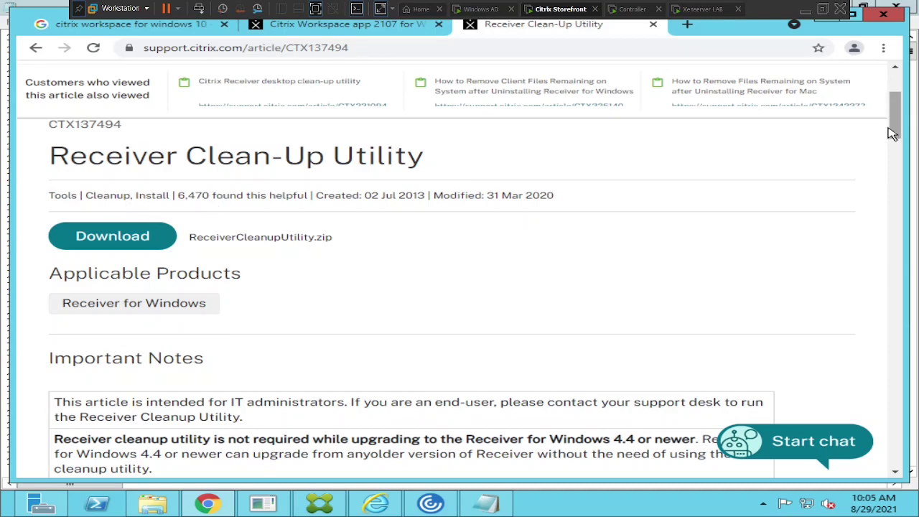
pyautogui.moveTo(890, 133); pyautogui.dragTo(905, 181)
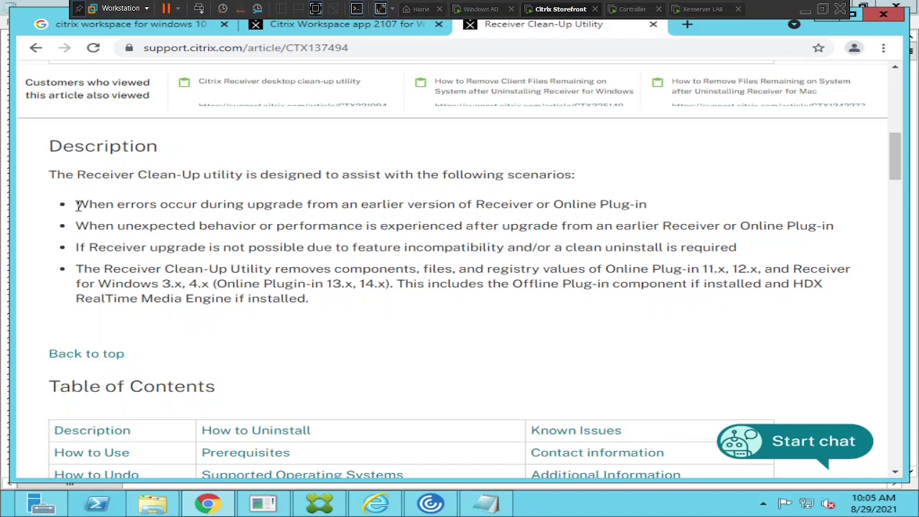
pyautogui.moveTo(77, 205); pyautogui.dragTo(371, 209)
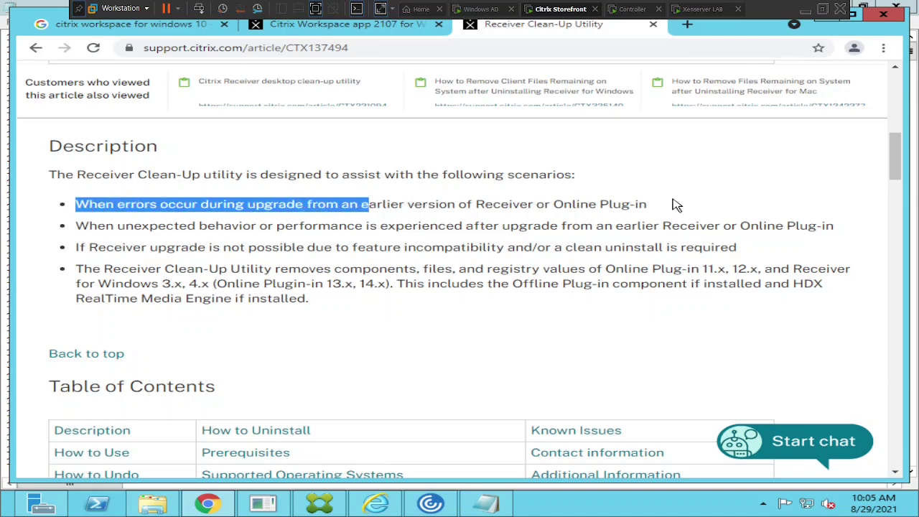
pyautogui.click(693, 209)
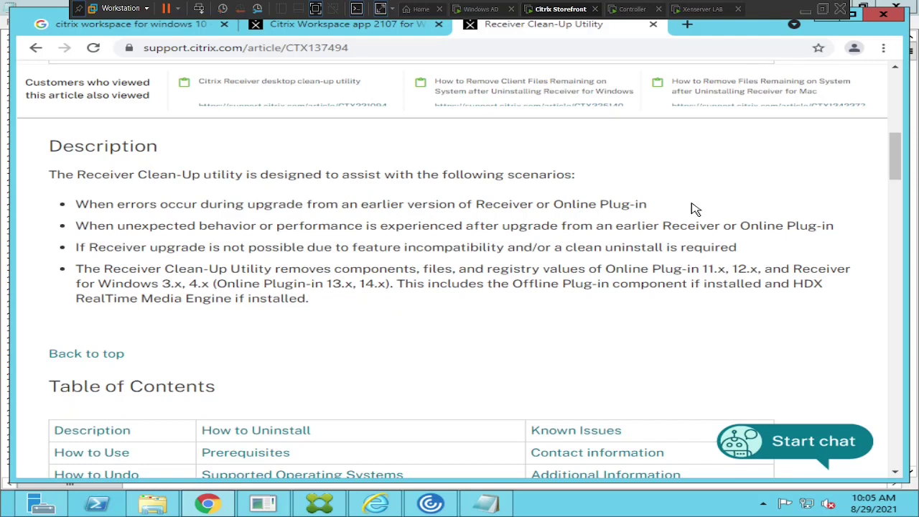
# Bring up the Citrix Workspace failure dialog to review its message, and return to the clean-up article.
pyautogui.click(429, 504)
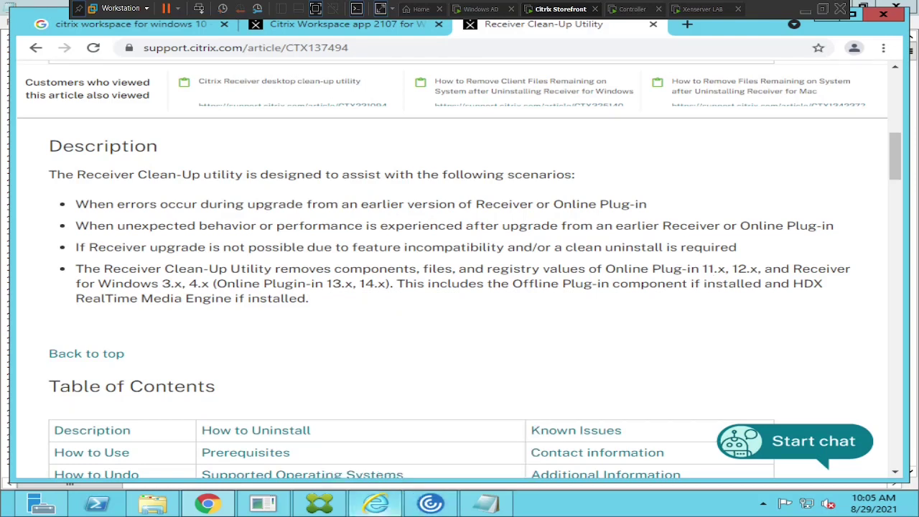
pyautogui.moveTo(452, 507)
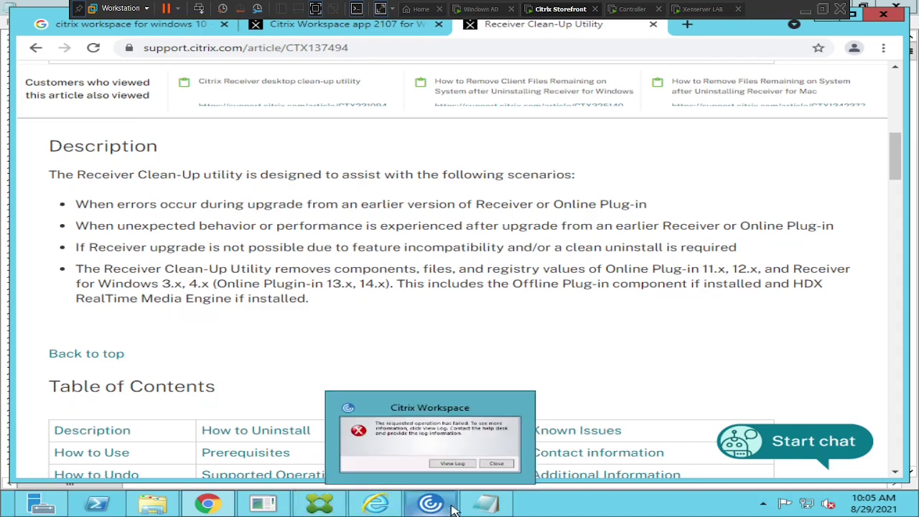
pyautogui.click(449, 445)
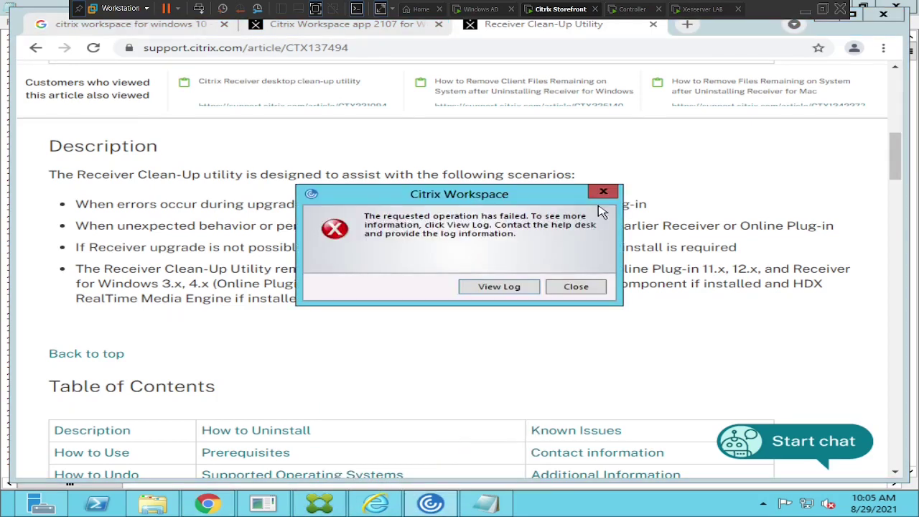
pyautogui.click(641, 185)
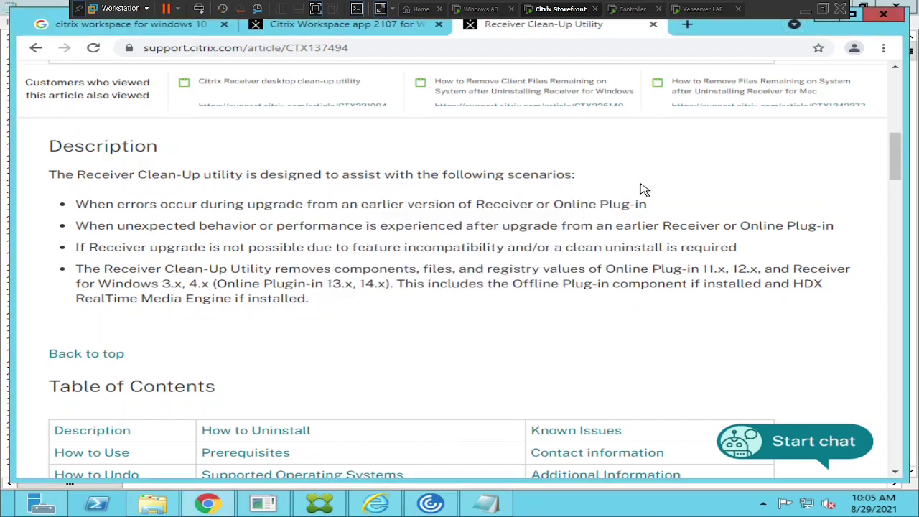
# Open the ReceiverCleanupUtility zip archive from the Downloads folder in File Explorer.
pyautogui.click(152, 505)
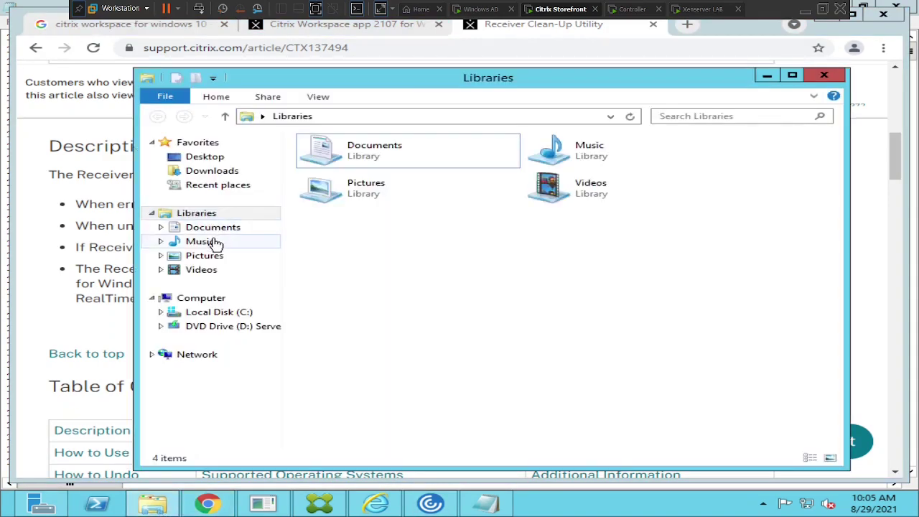
pyautogui.click(215, 174)
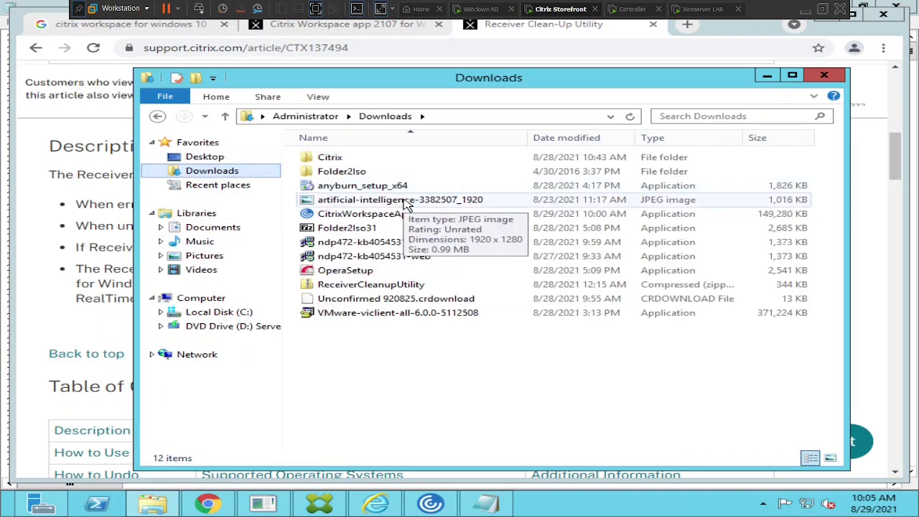
pyautogui.doubleClick(377, 287)
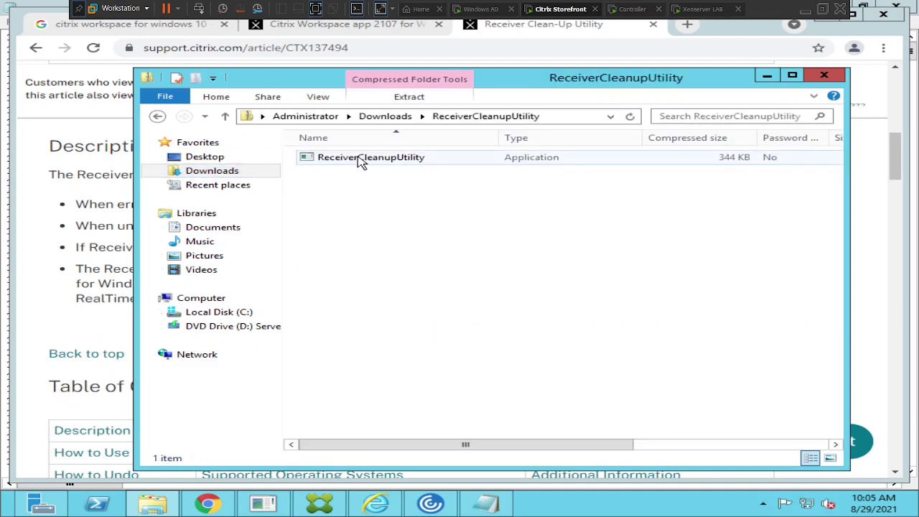
# Run the ReceiverCleanupUtility application, continue through the cleanup of Citrix Receiver components, and exit its console.
pyautogui.click(361, 159)
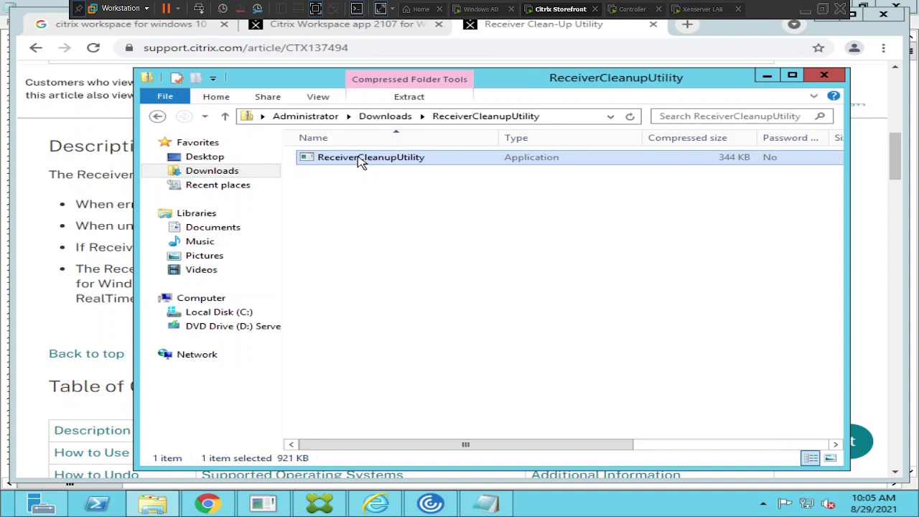
pyautogui.rightClick(361, 162)
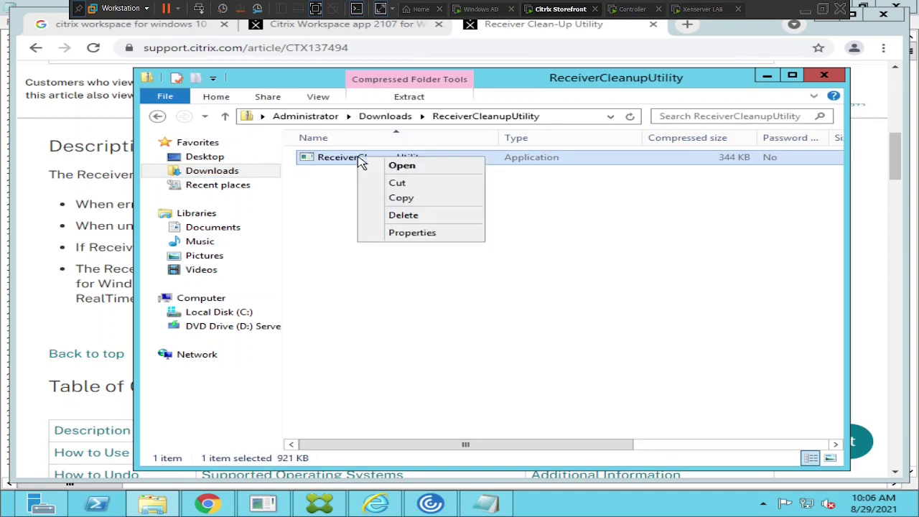
pyautogui.click(406, 167)
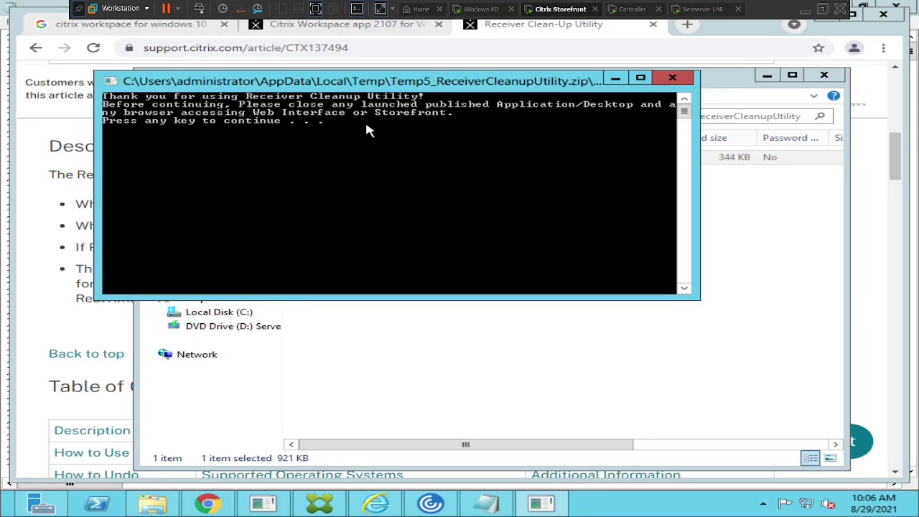
pyautogui.moveTo(348, 86); pyautogui.dragTo(371, 109)
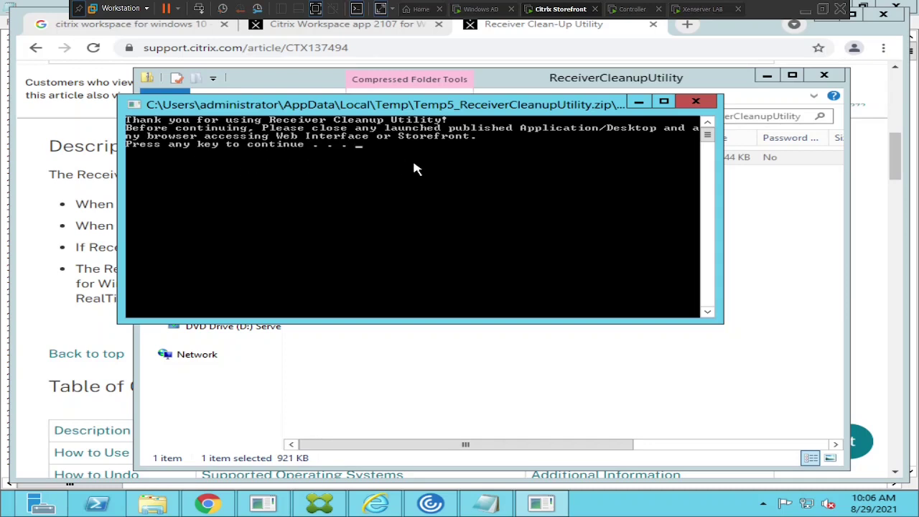
pyautogui.press('Return')
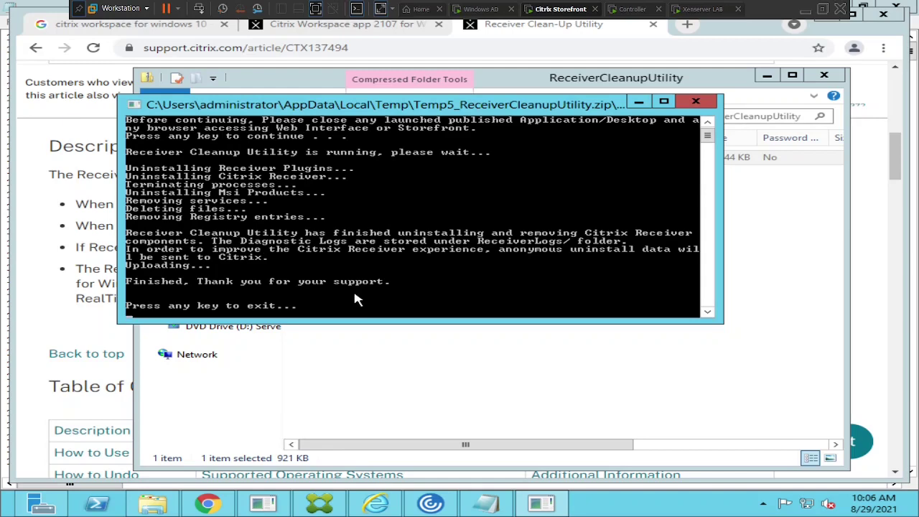
pyautogui.press('Return')
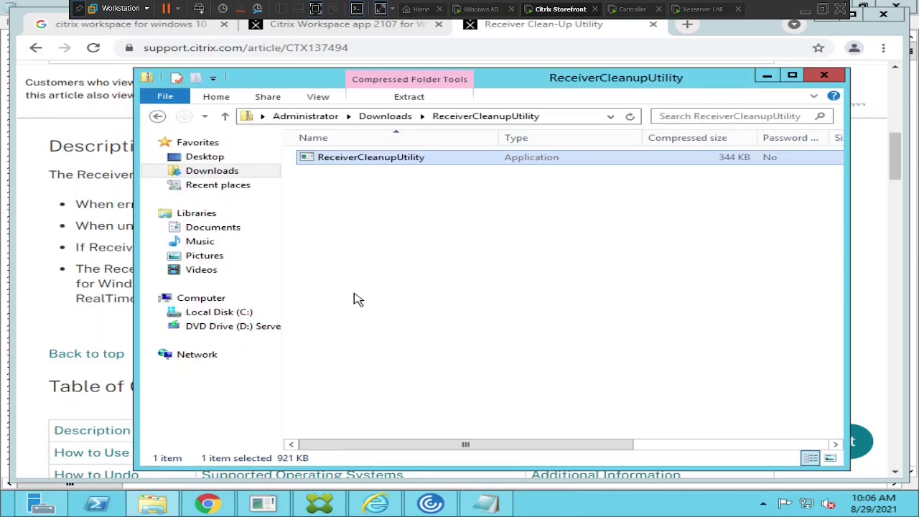
# Minimize the File Explorer window and cancel the pending Shutdown Event Tracker dialog.
pyautogui.click(776, 80)
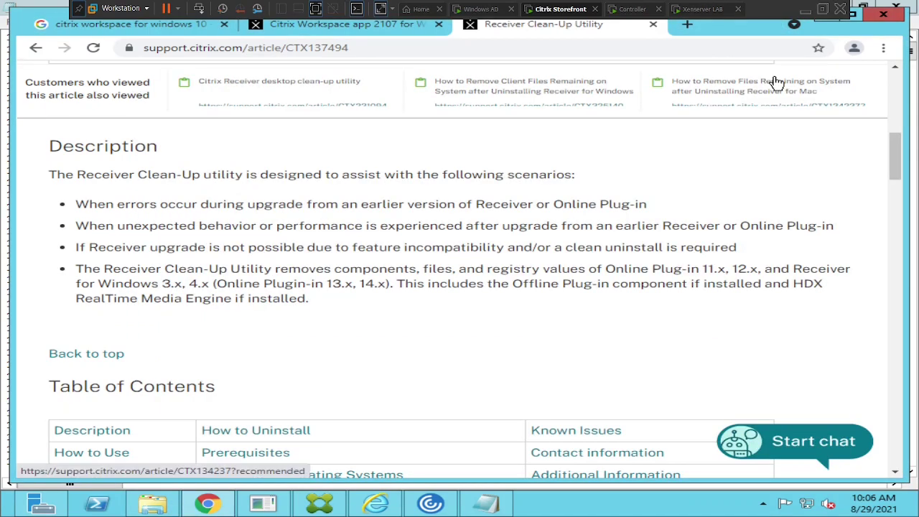
pyautogui.click(262, 504)
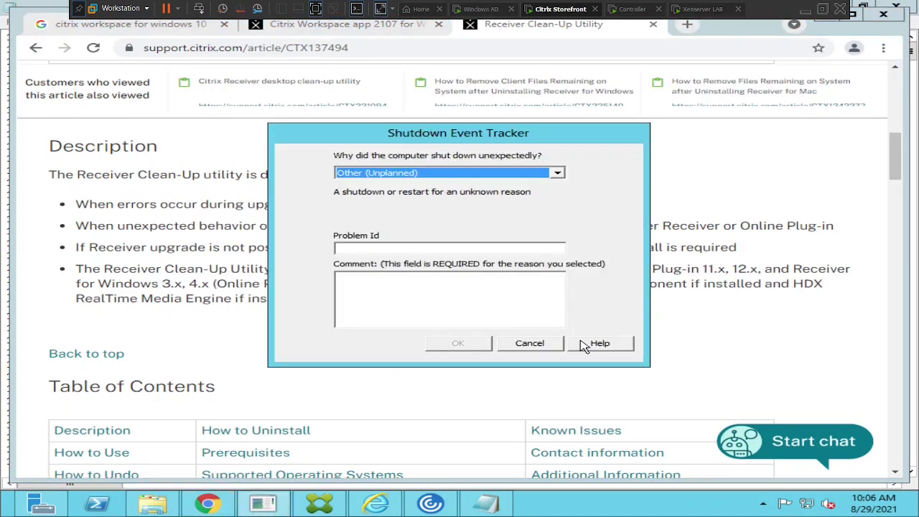
pyautogui.click(547, 348)
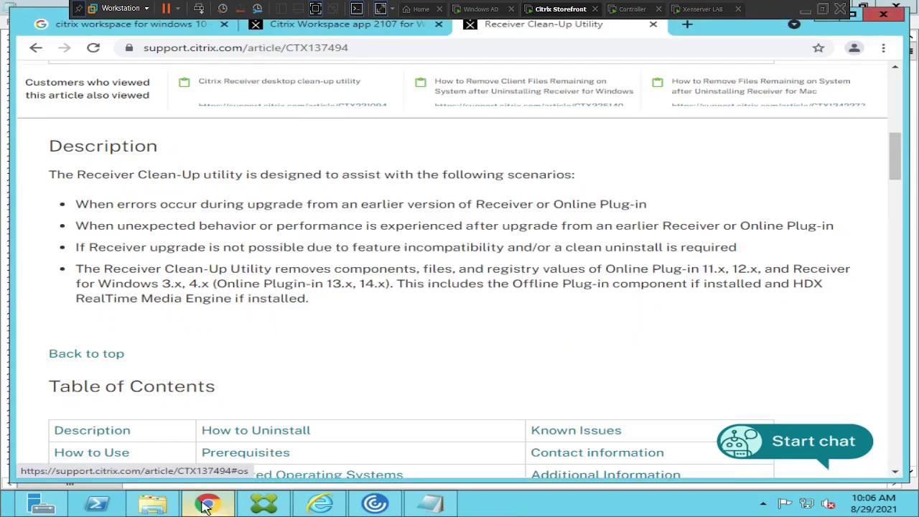
# Return to the Downloads folder in File Explorer and try to launch the CitrixWorkspaceApp installer again.
pyautogui.click(157, 505)
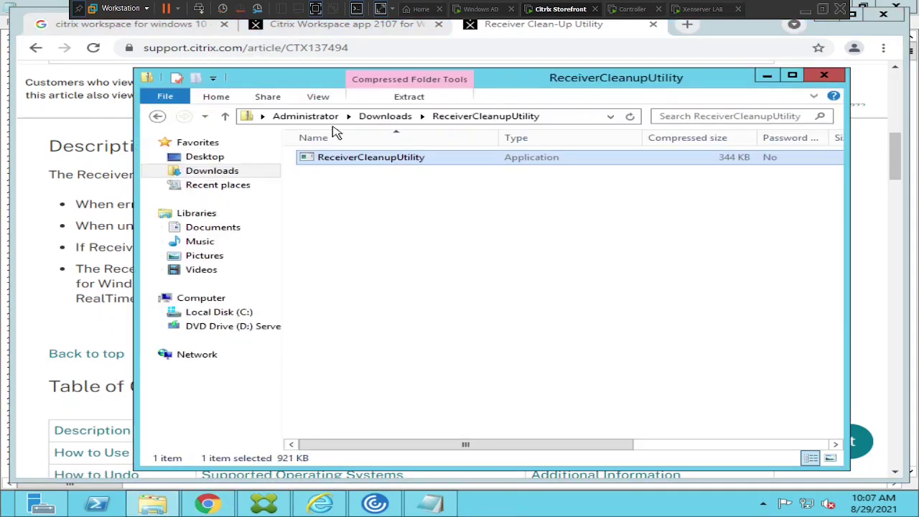
pyautogui.click(393, 121)
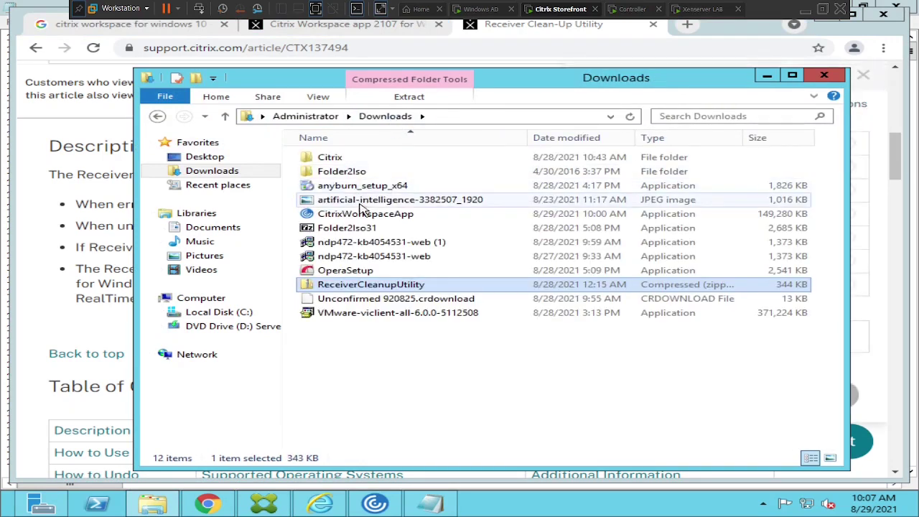
pyautogui.click(364, 214)
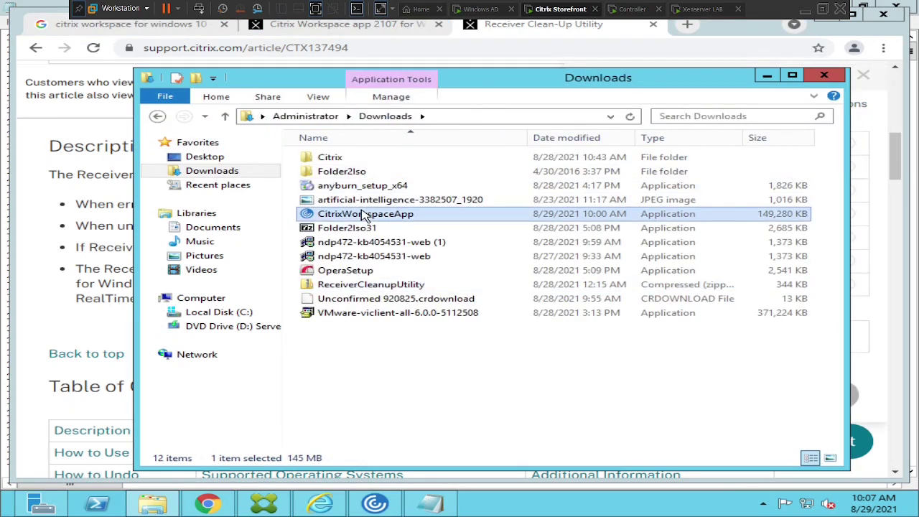
pyautogui.rightClick(380, 219)
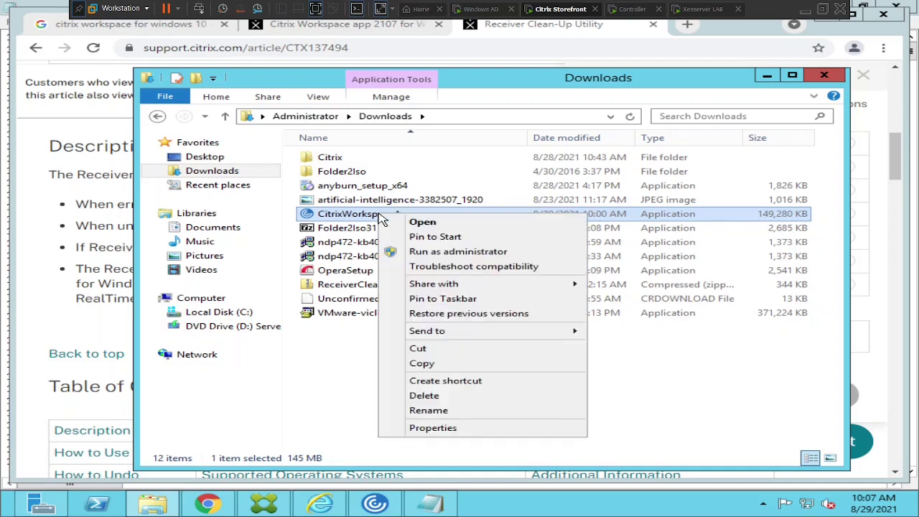
pyautogui.click(444, 224)
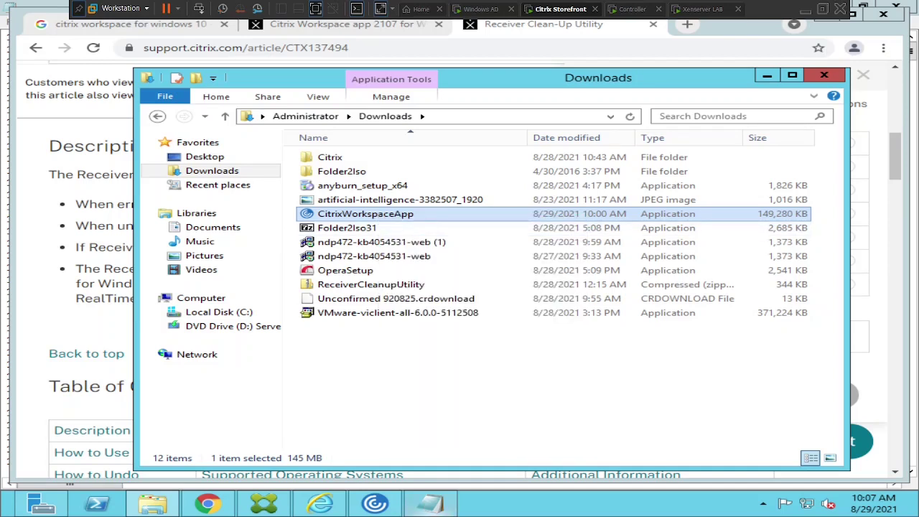
pyautogui.moveTo(394, 510)
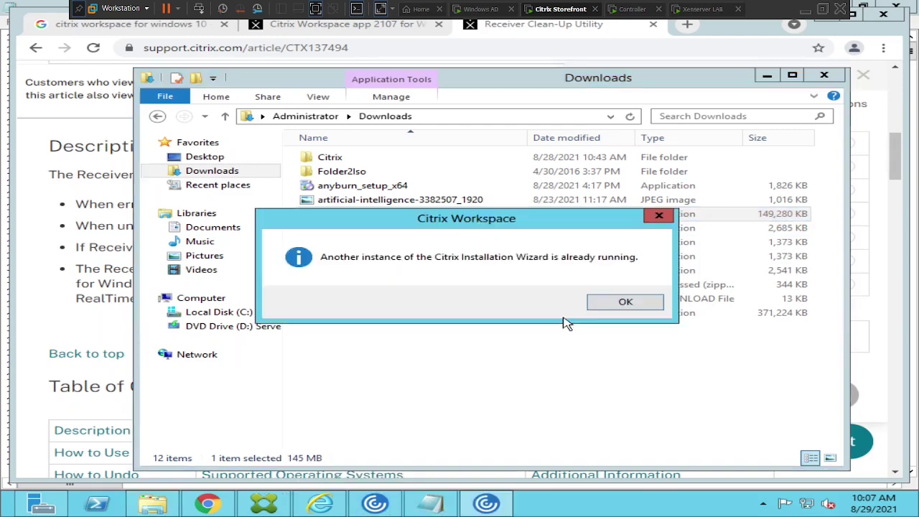
# Dismiss the Citrix Installation Wizard notice and close the earlier installer's error dialog.
pyautogui.click(627, 301)
pyautogui.click(385, 506)
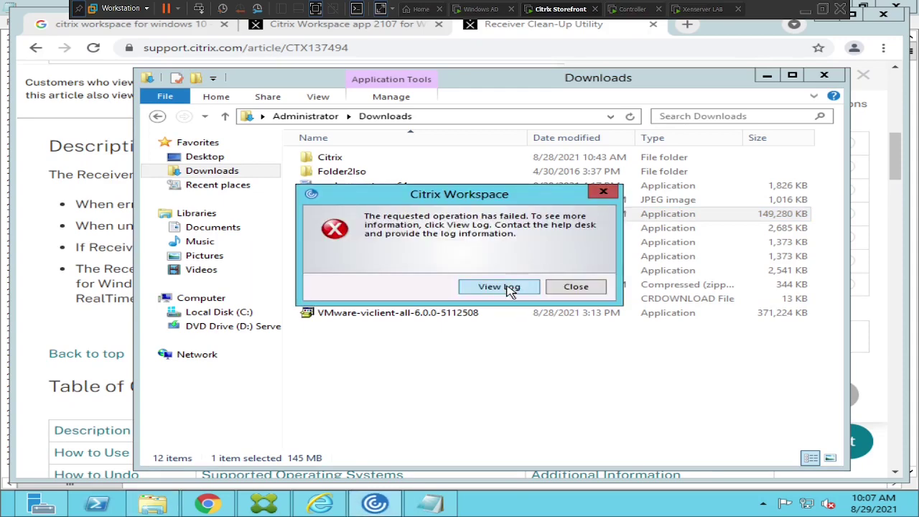
pyautogui.click(578, 287)
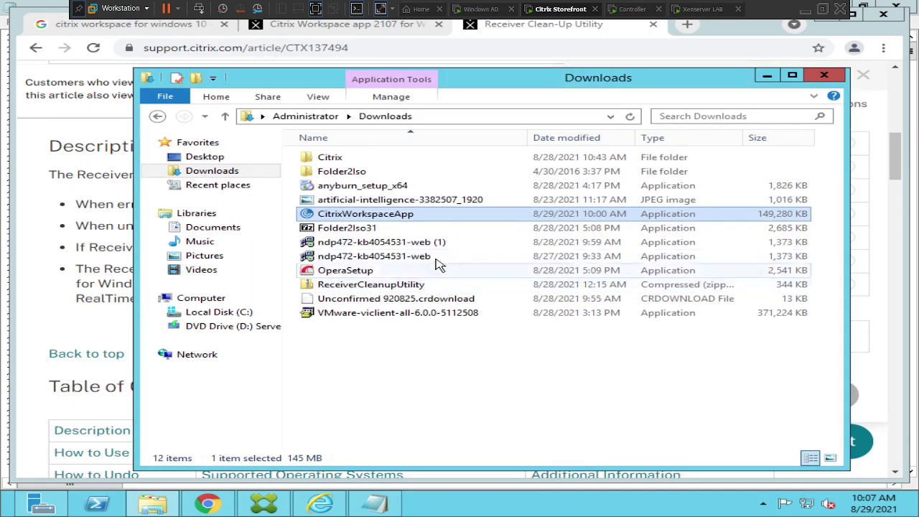
# Launch the CitrixWorkspaceApp installer from Downloads, start the setup, and accept the license agreement.
pyautogui.doubleClick(402, 219)
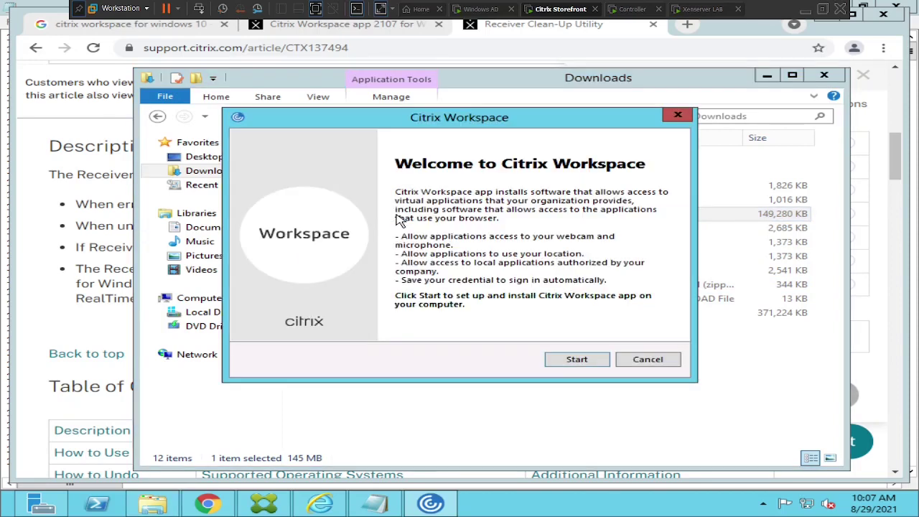
pyautogui.click(572, 360)
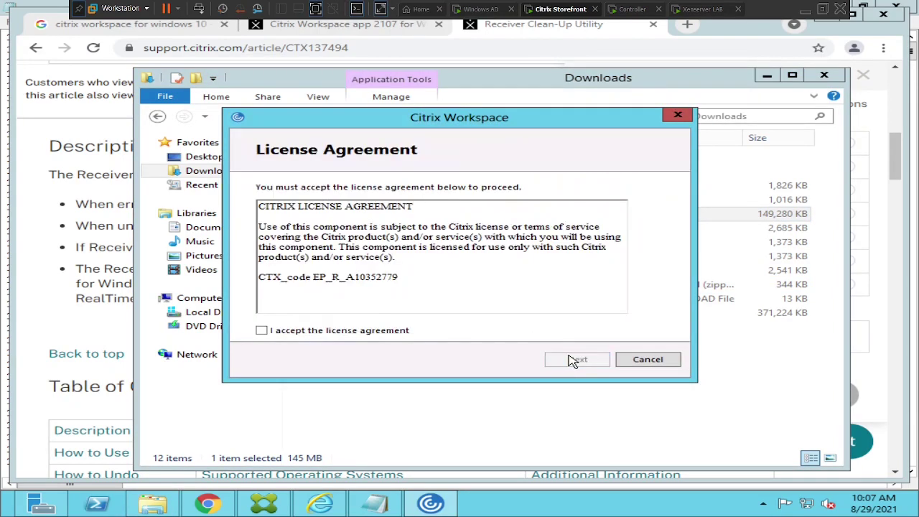
pyautogui.click(261, 330)
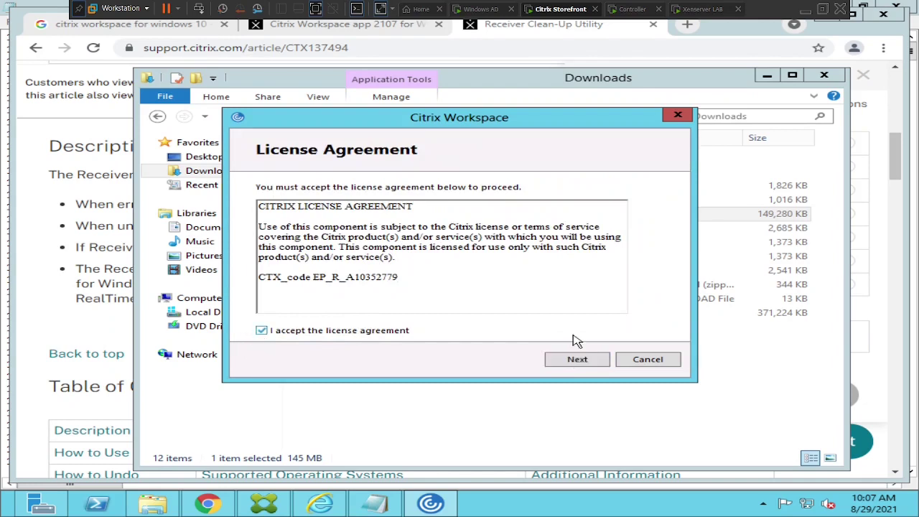
pyautogui.click(580, 361)
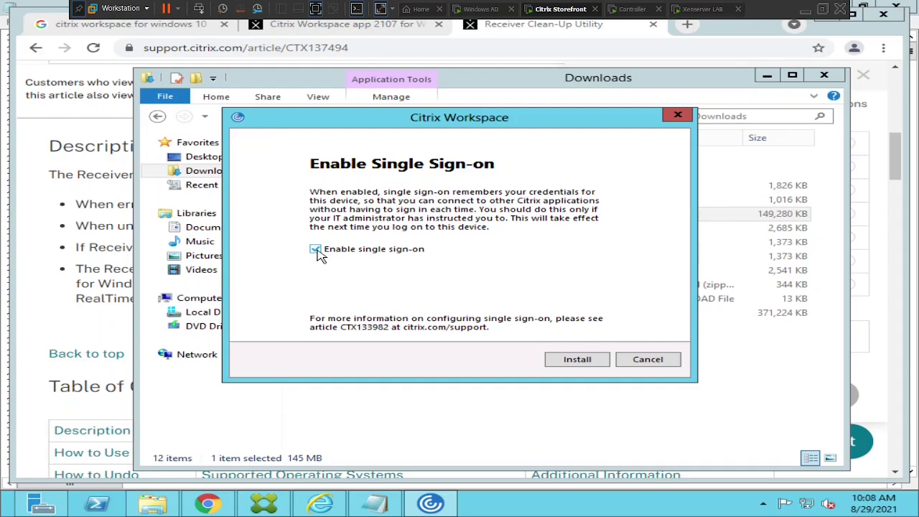
# Try to install Citrix Workspace app with single sign-on enabled, agreeing to clean up the existing version and reinstall.
pyautogui.click(578, 361)
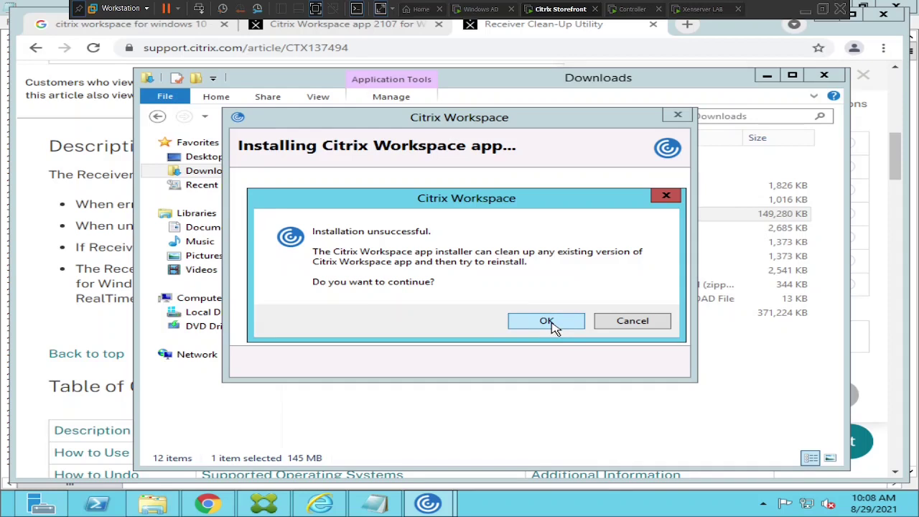
pyautogui.click(546, 322)
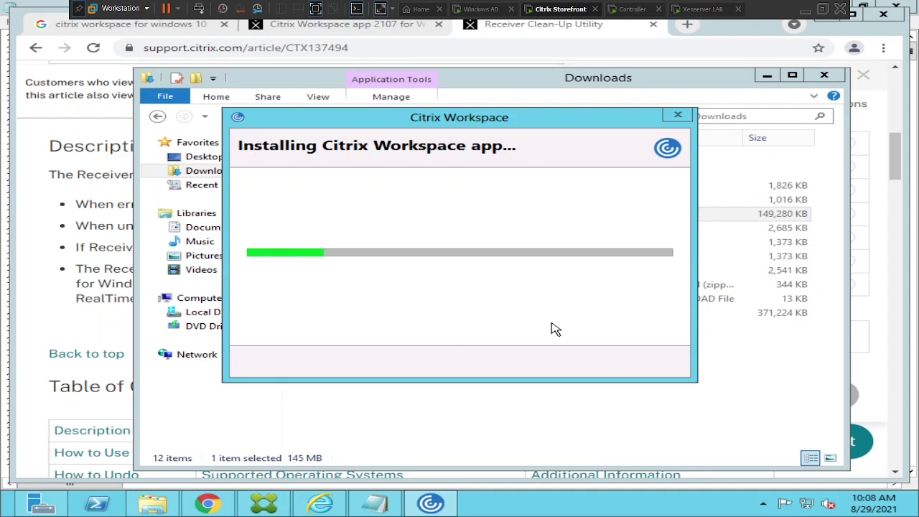
# Check the Workspace app version on the Citrix download page in Chrome, and close the installer's error dialog.
pyautogui.click(317, 33)
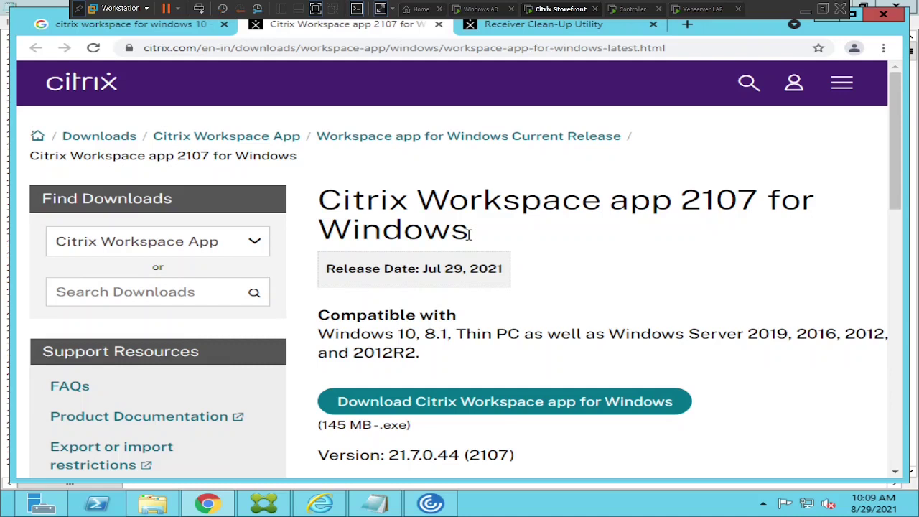
pyautogui.moveTo(687, 198); pyautogui.dragTo(755, 200)
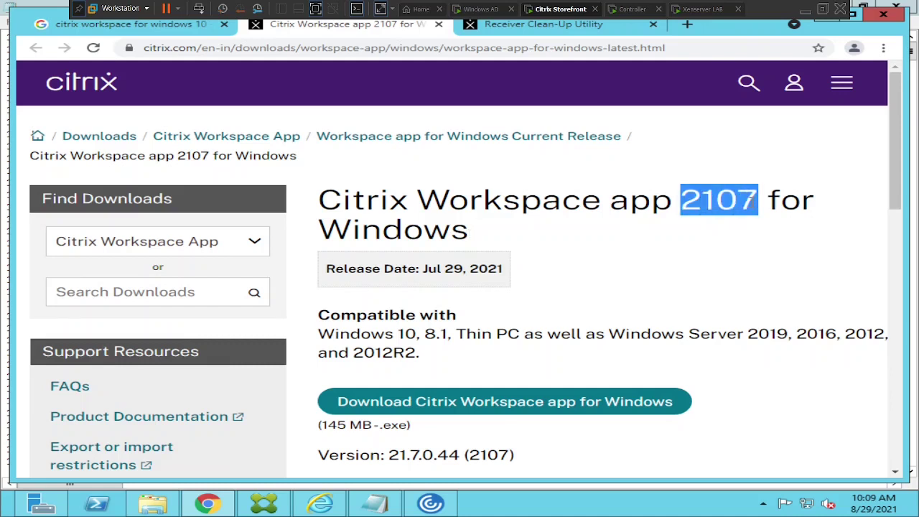
pyautogui.click(430, 504)
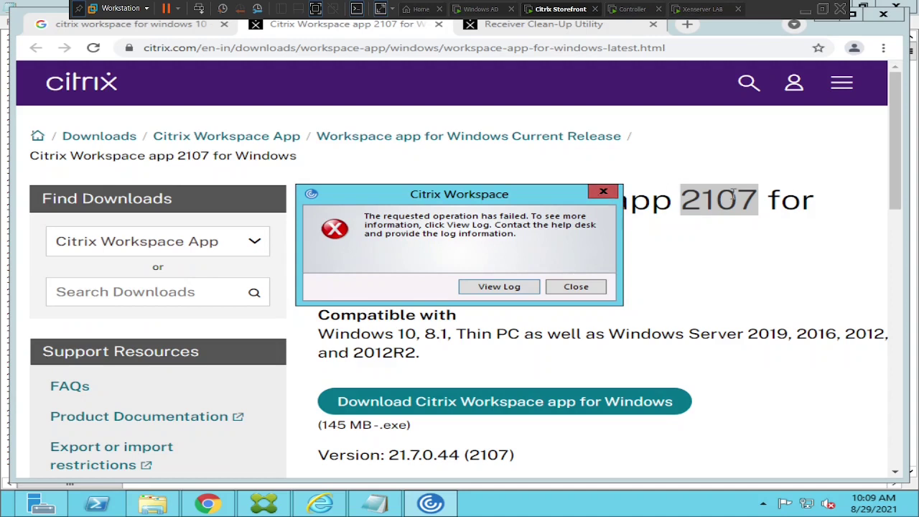
pyautogui.click(608, 195)
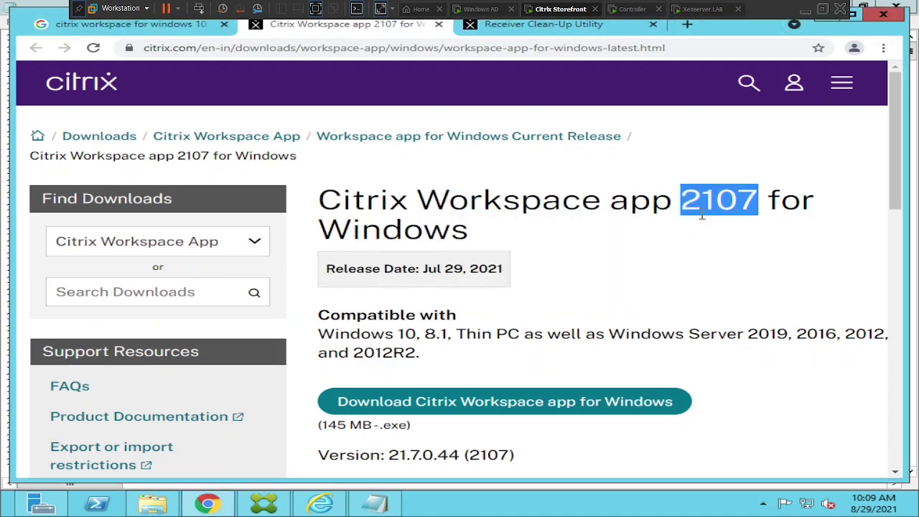
pyautogui.click(724, 231)
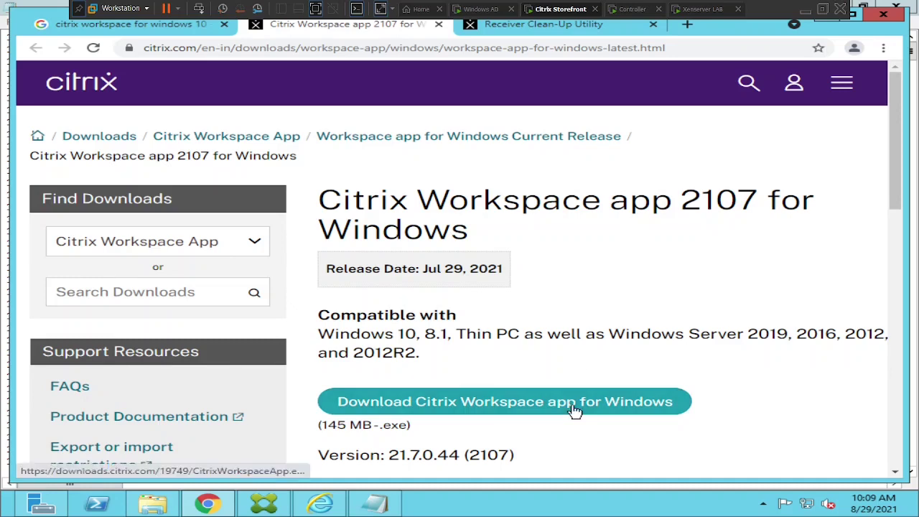
# Switch to Notepad and examine the TrolleyExpress installation log.
pyautogui.moveTo(379, 507)
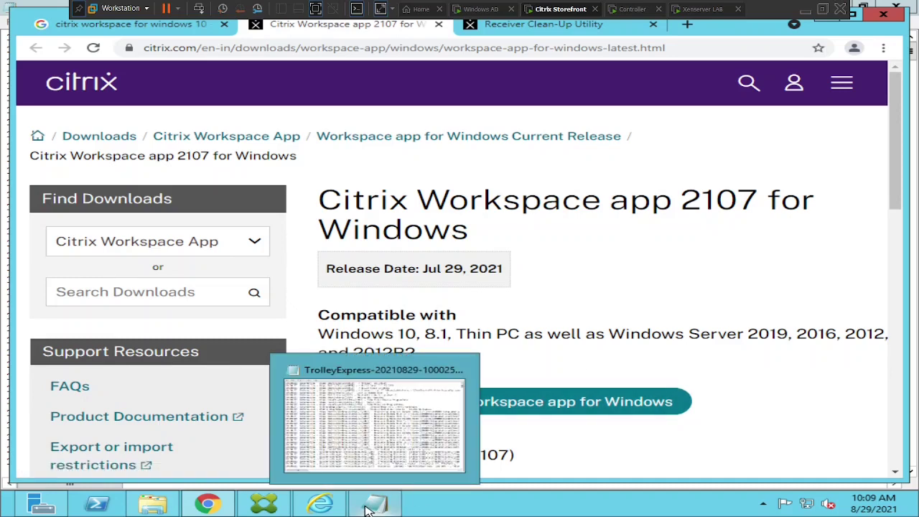
pyautogui.click(360, 460)
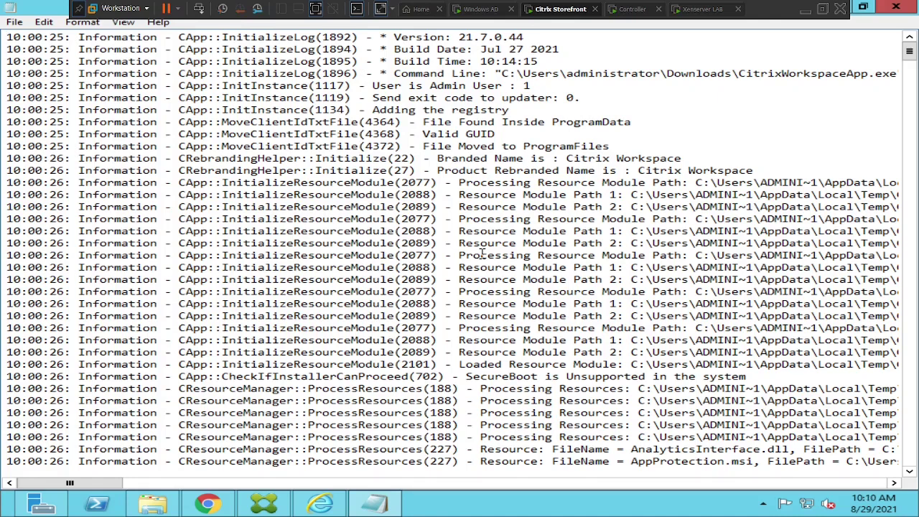
# Return to the Downloads folder in File Explorer and open the ReceiverCleanupUtility archive.
pyautogui.click(152, 506)
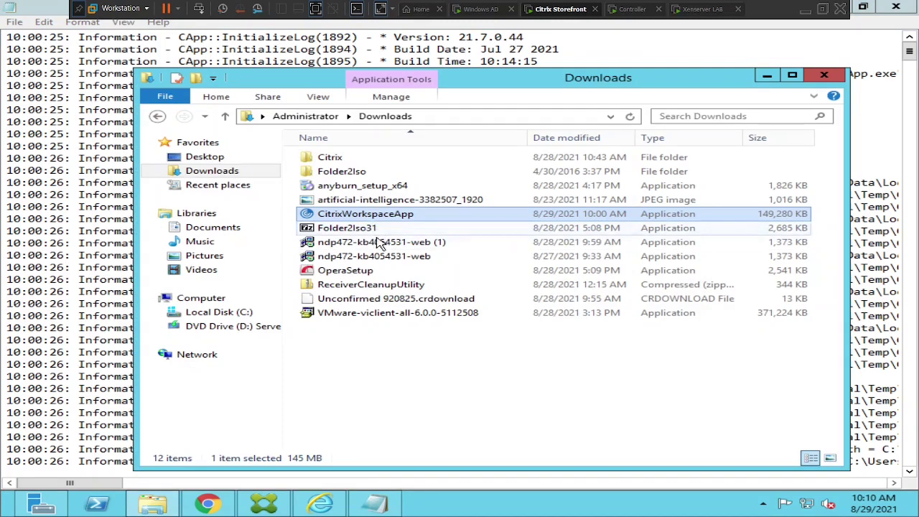
pyautogui.doubleClick(372, 285)
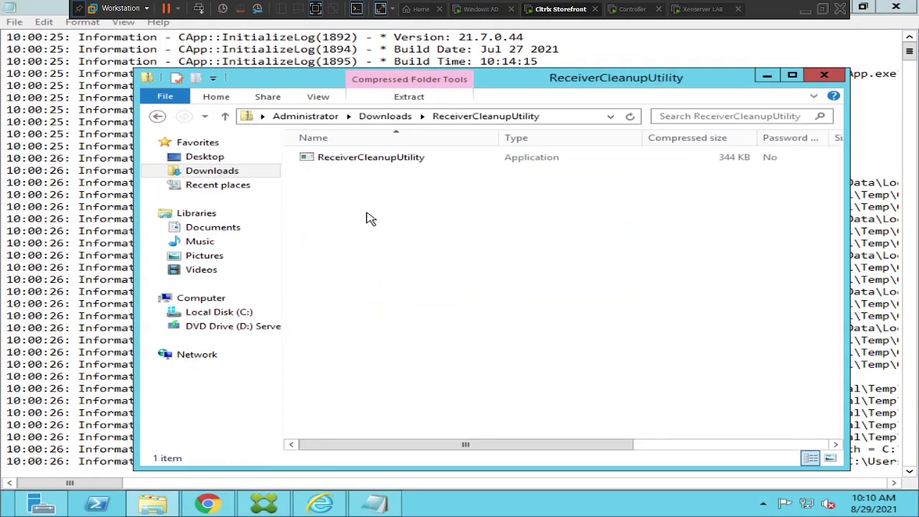